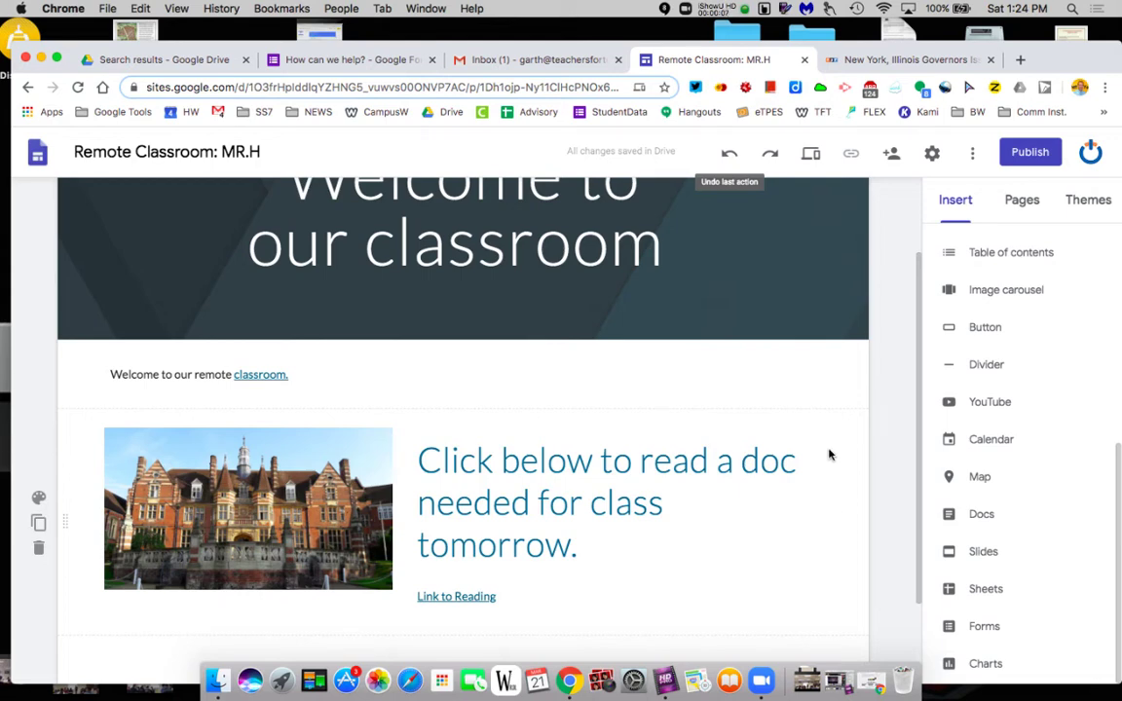
Step: Look over the Home page and the Resources page, including its video, calendar and classroom link
scroll(829, 454, up, 2)
scroll(833, 450, down, 4)
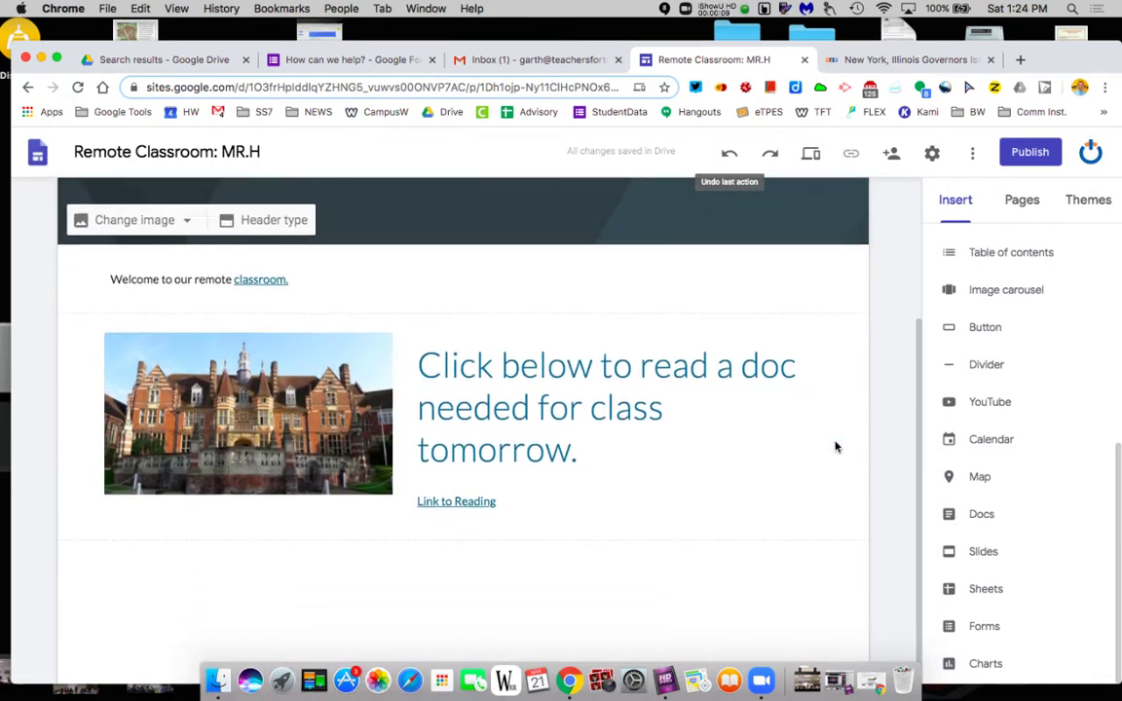
scroll(635, 467, up, 3)
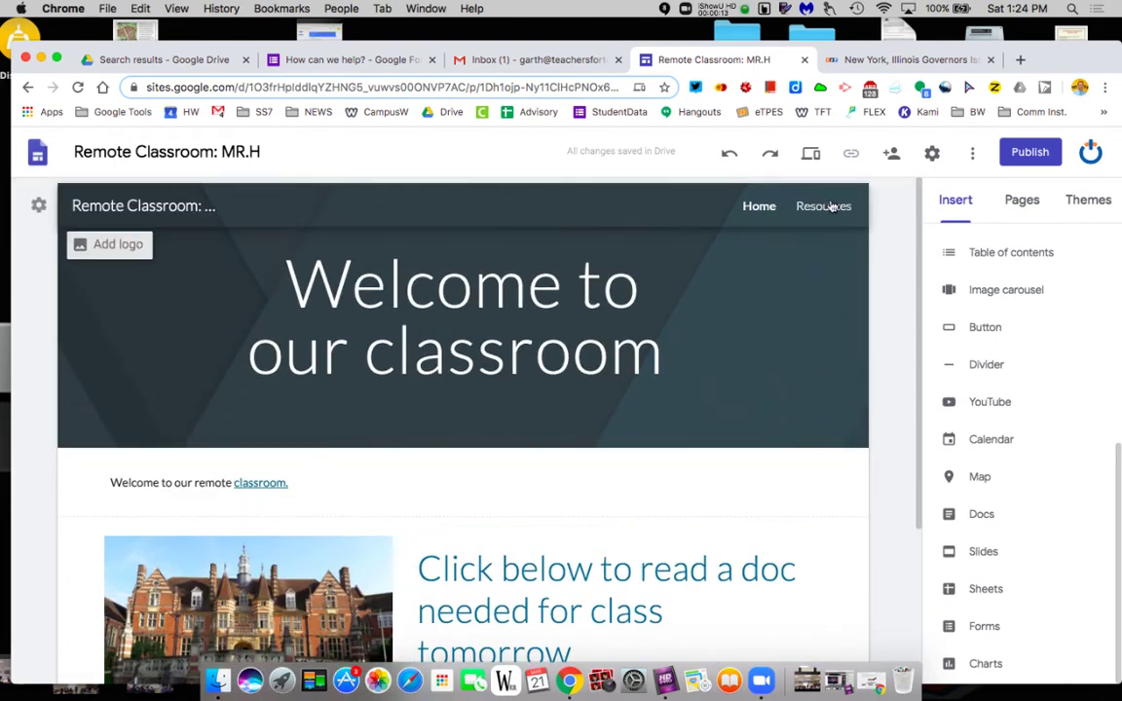
click(826, 205)
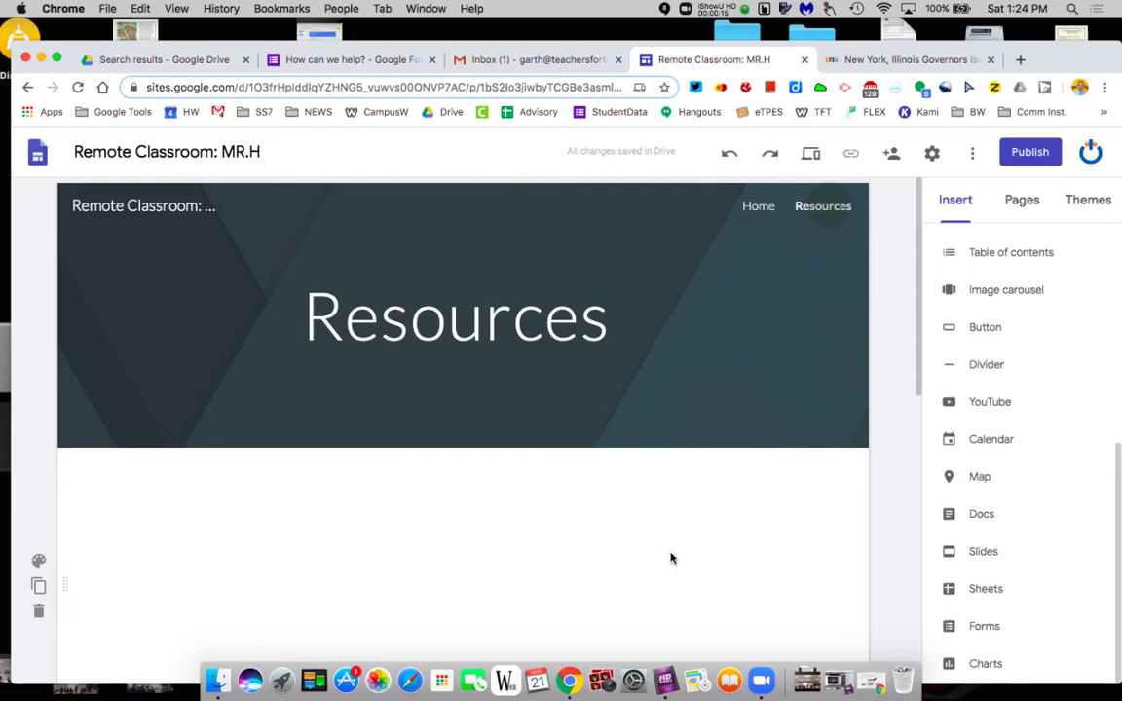
scroll(721, 407, down, 3)
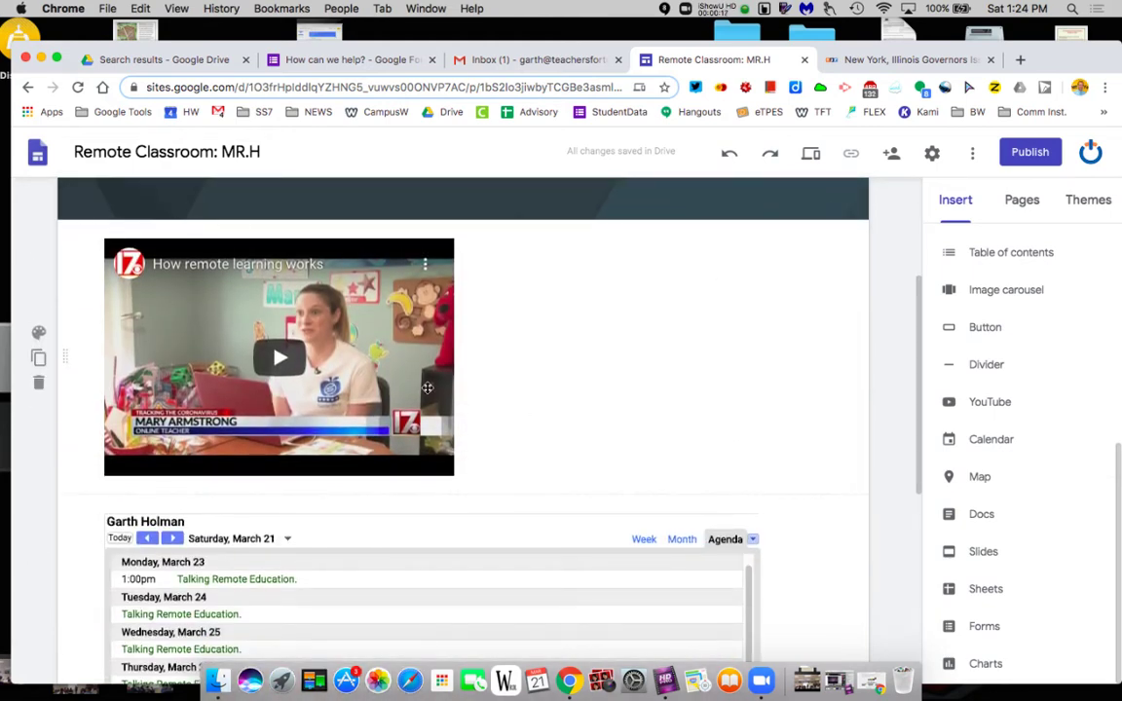
scroll(626, 417, down, 3)
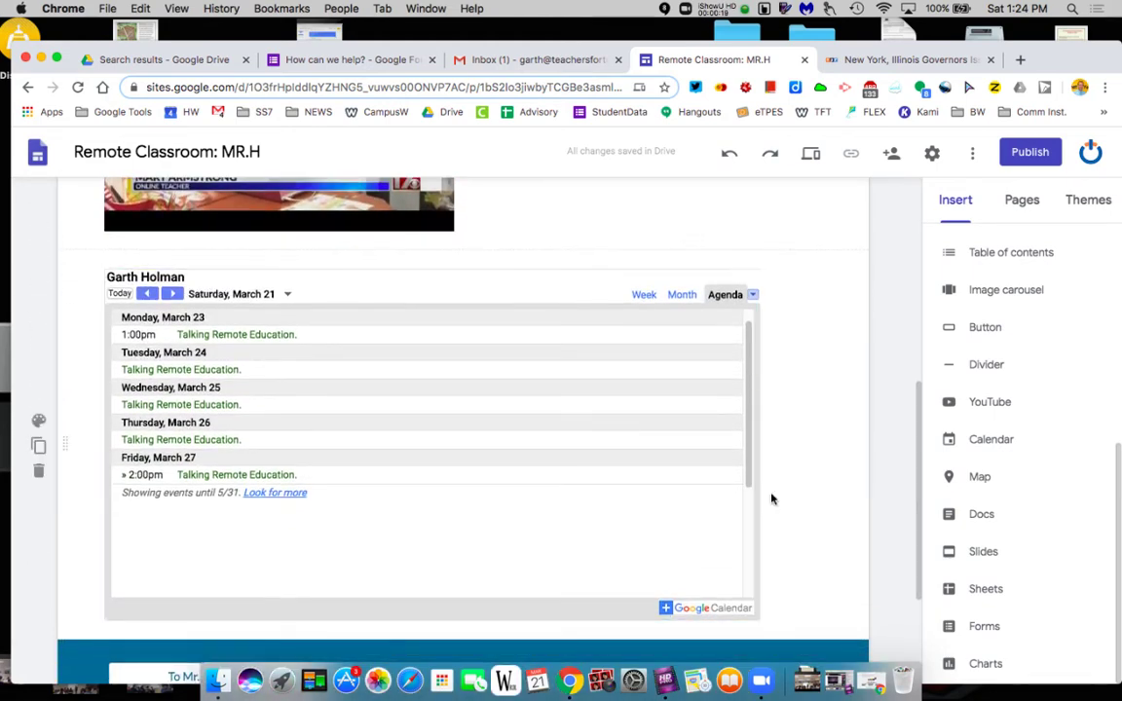
scroll(807, 521, down, 2)
scroll(806, 521, up, 2)
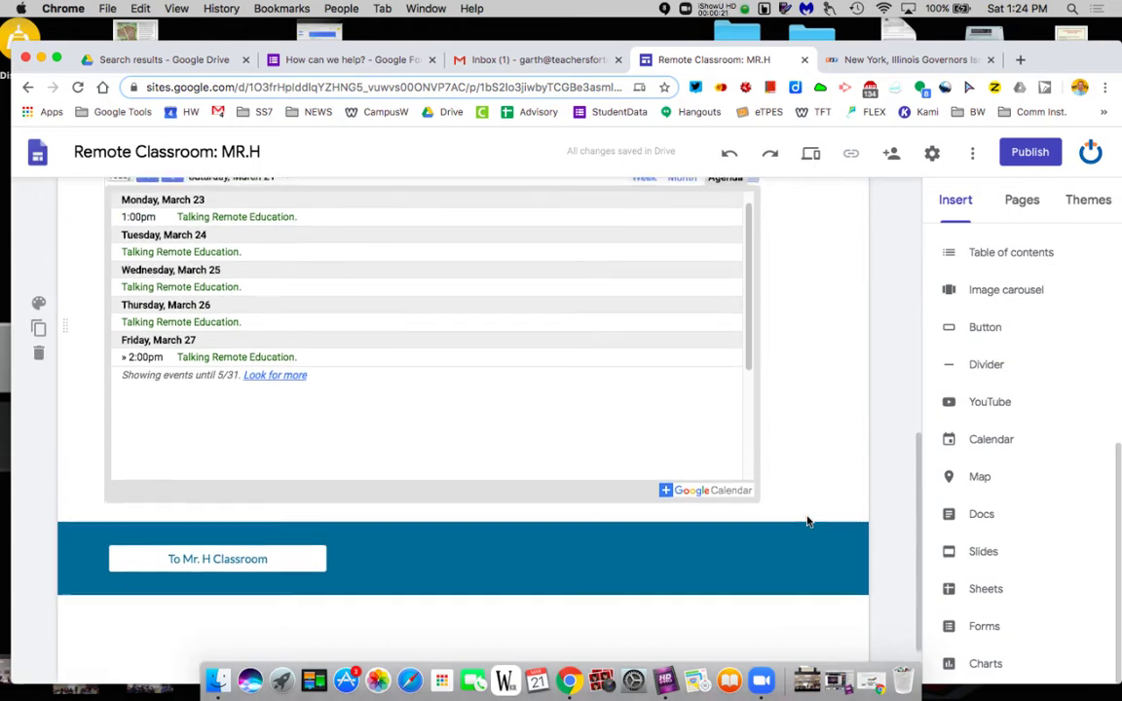
scroll(802, 393, up, 1)
scroll(801, 393, up, 4)
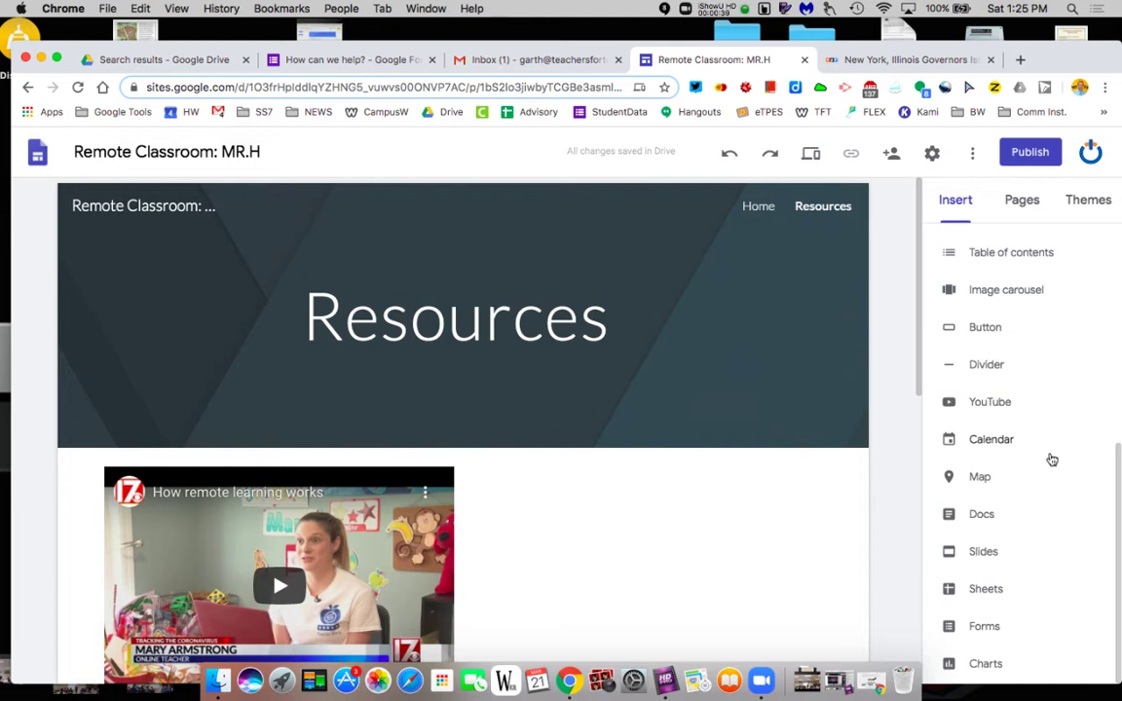
Step: Add a new page named Assessment to the site, correcting the spelling of its name
click(1021, 200)
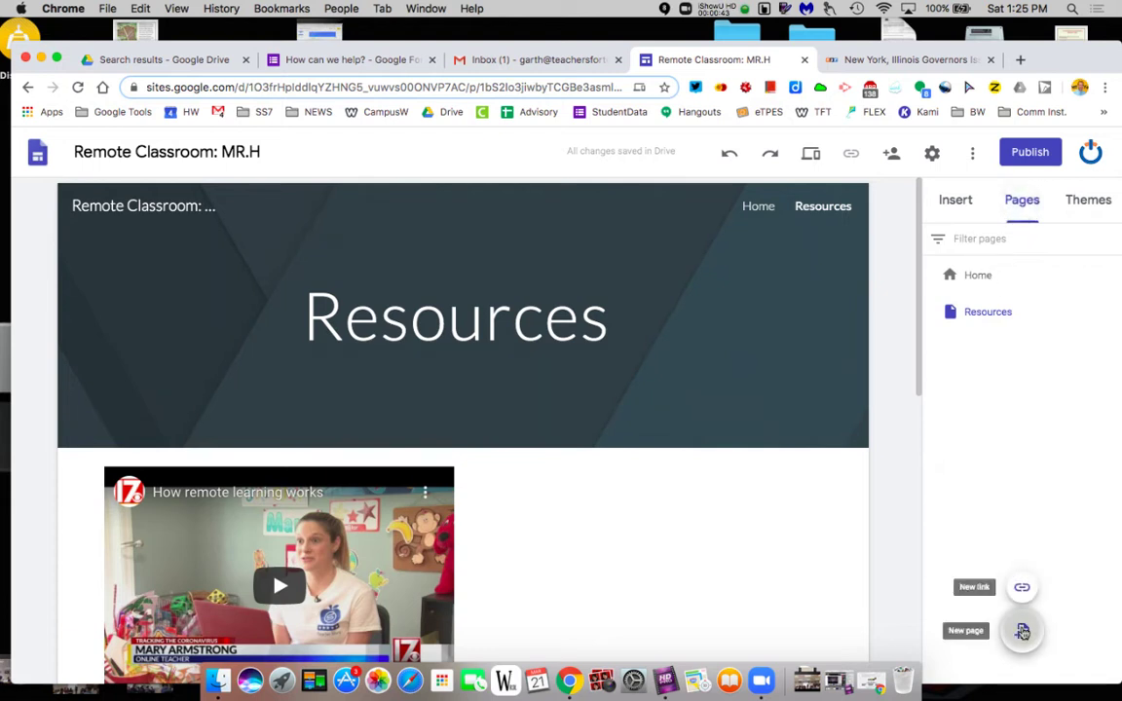
click(1022, 630)
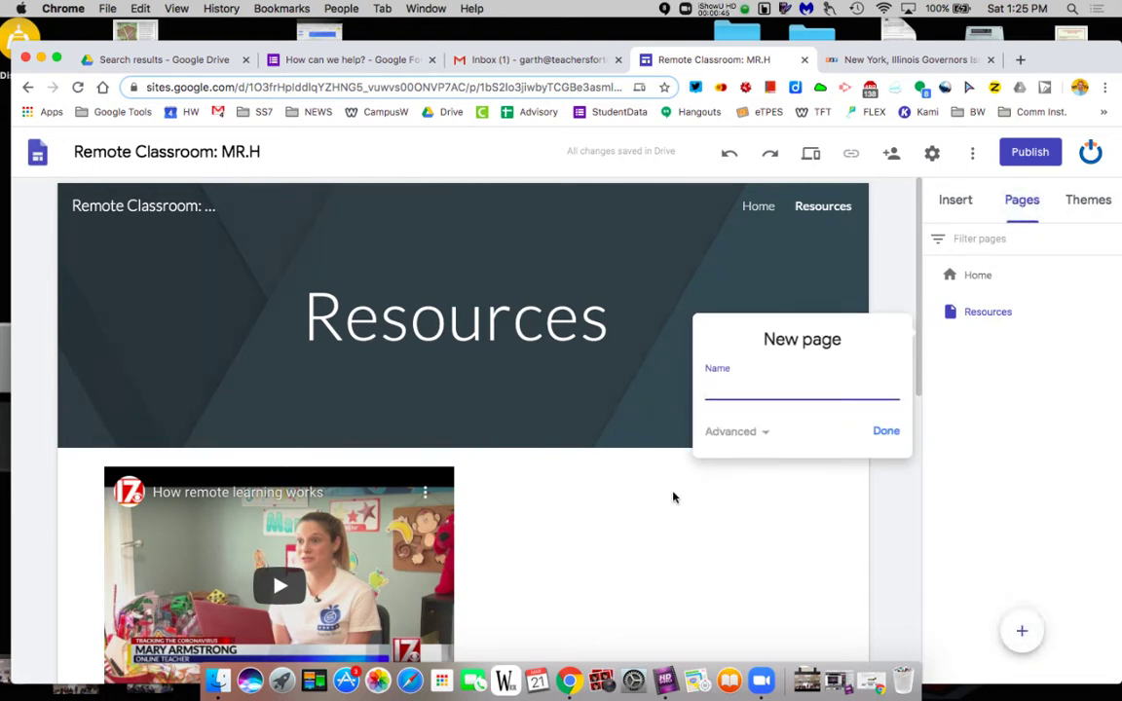
text(Asses)
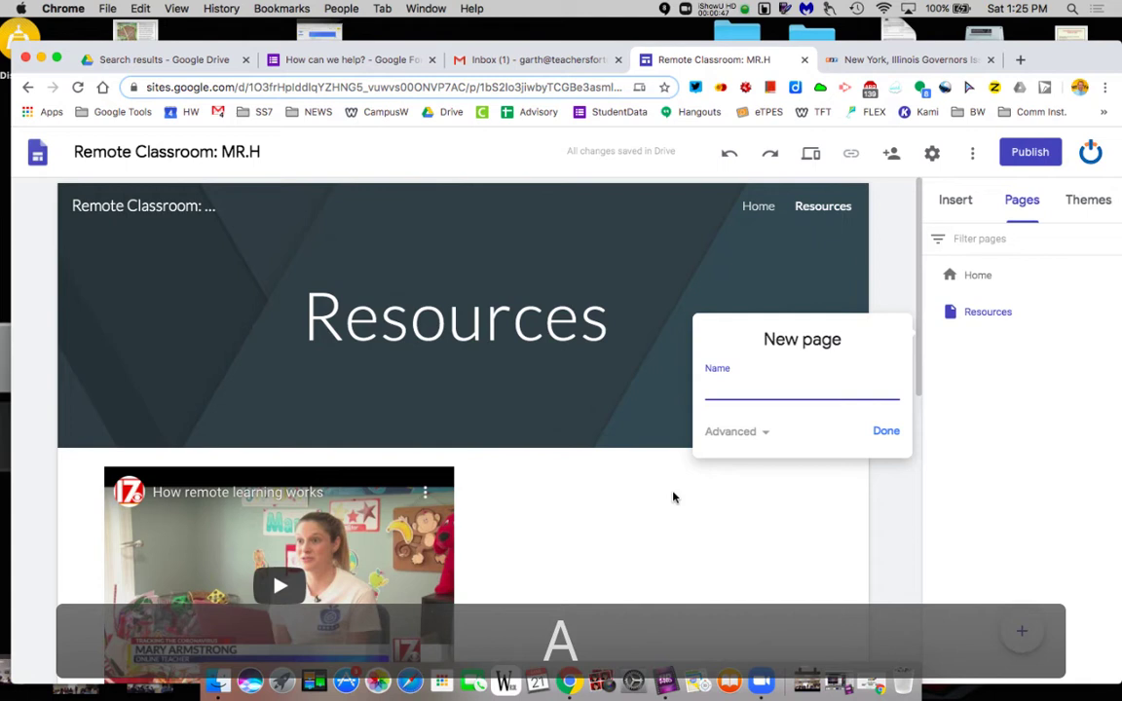
text(sement)
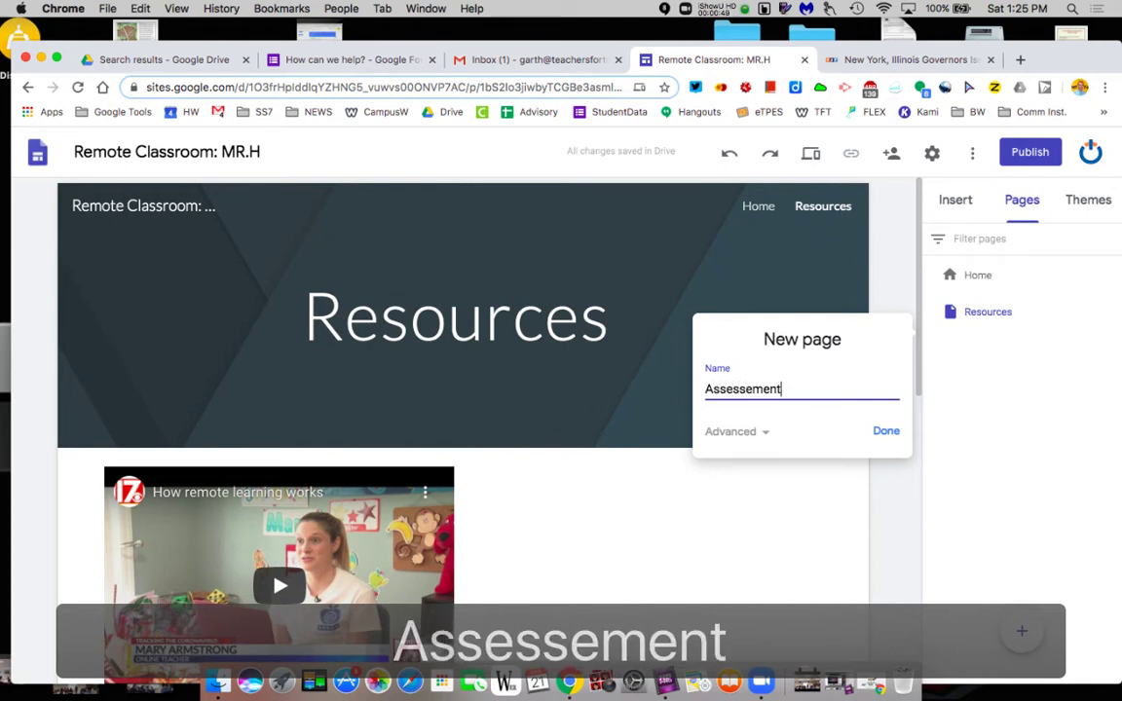
right_click(732, 389)
click(807, 282)
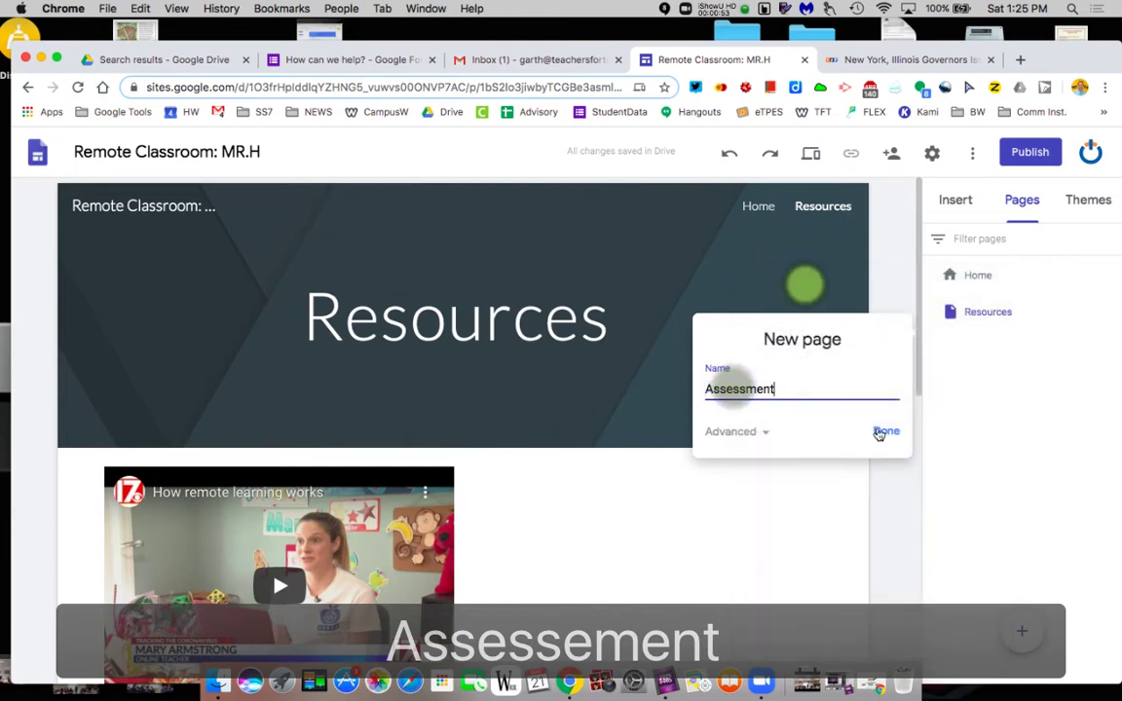
click(876, 429)
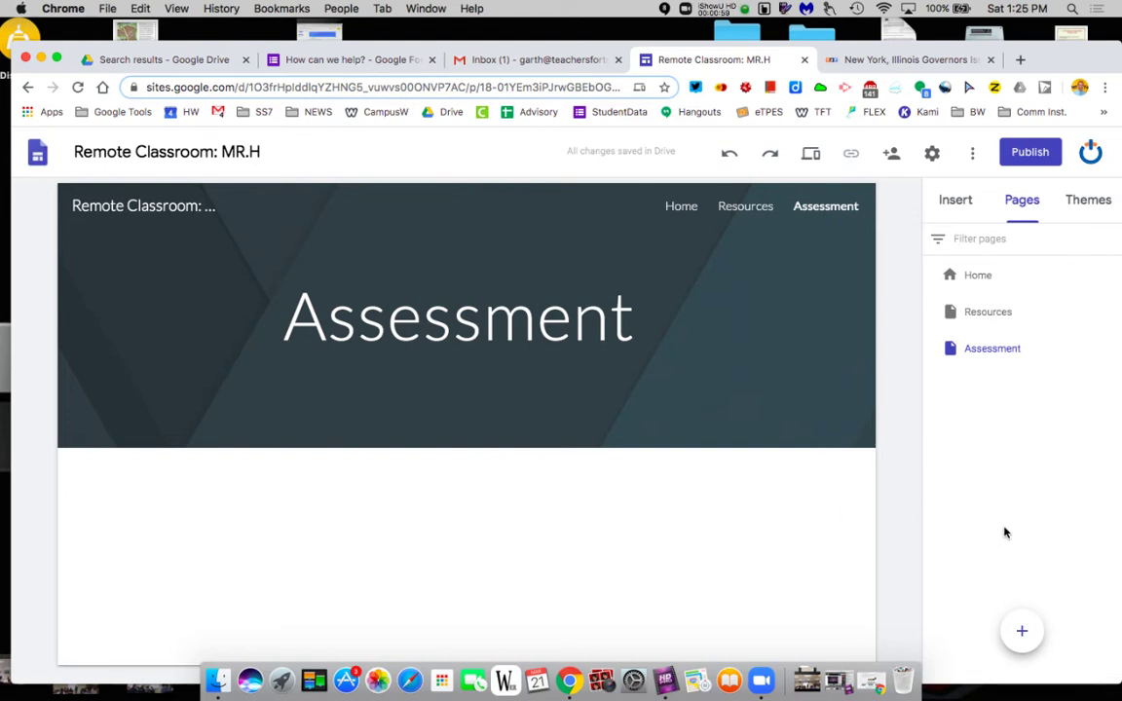
Step: Embed the existing Google Form "How can we help?" below the Assessment page header
click(957, 202)
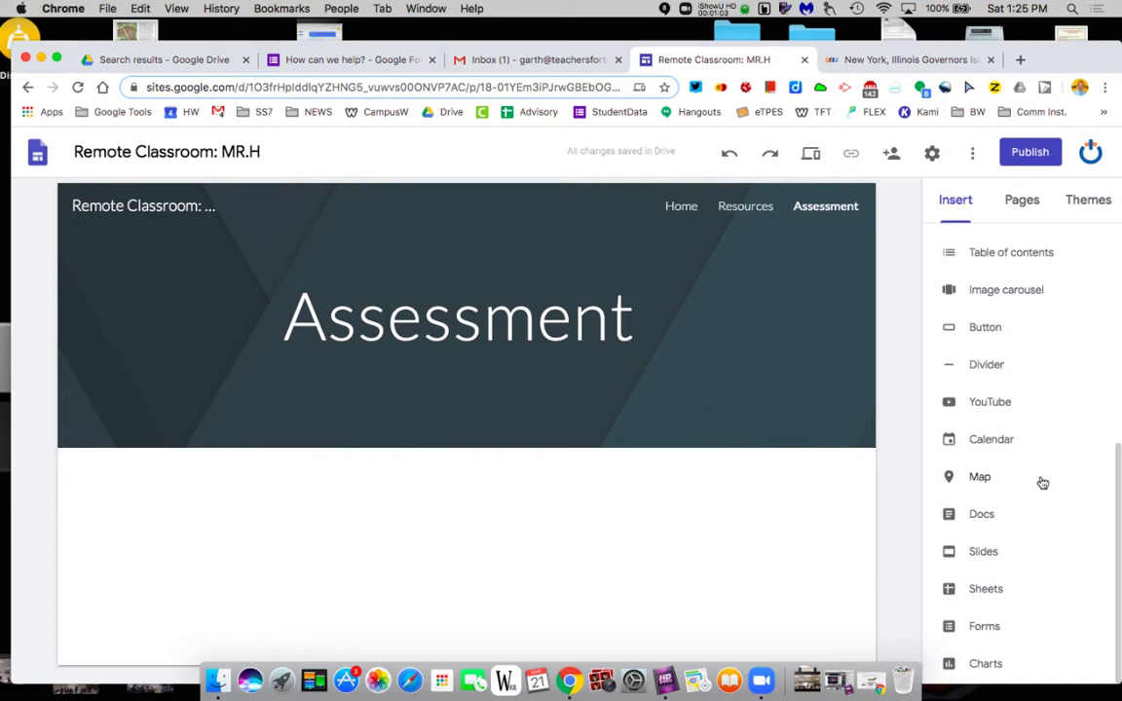
click(434, 540)
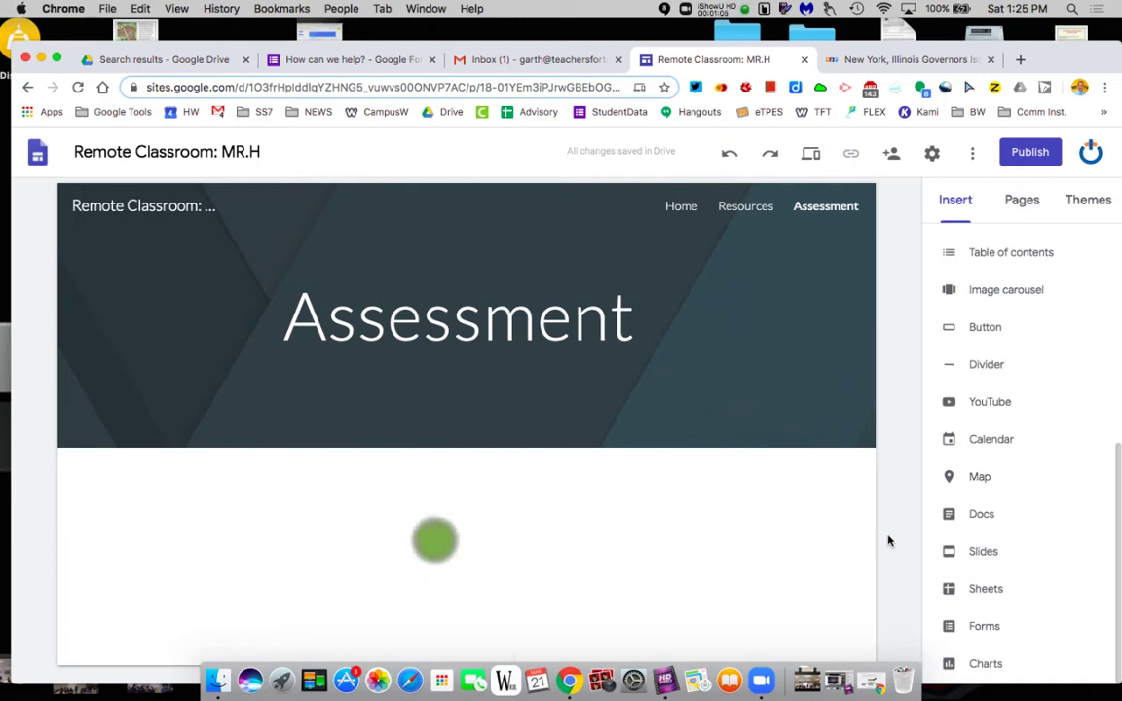
click(982, 627)
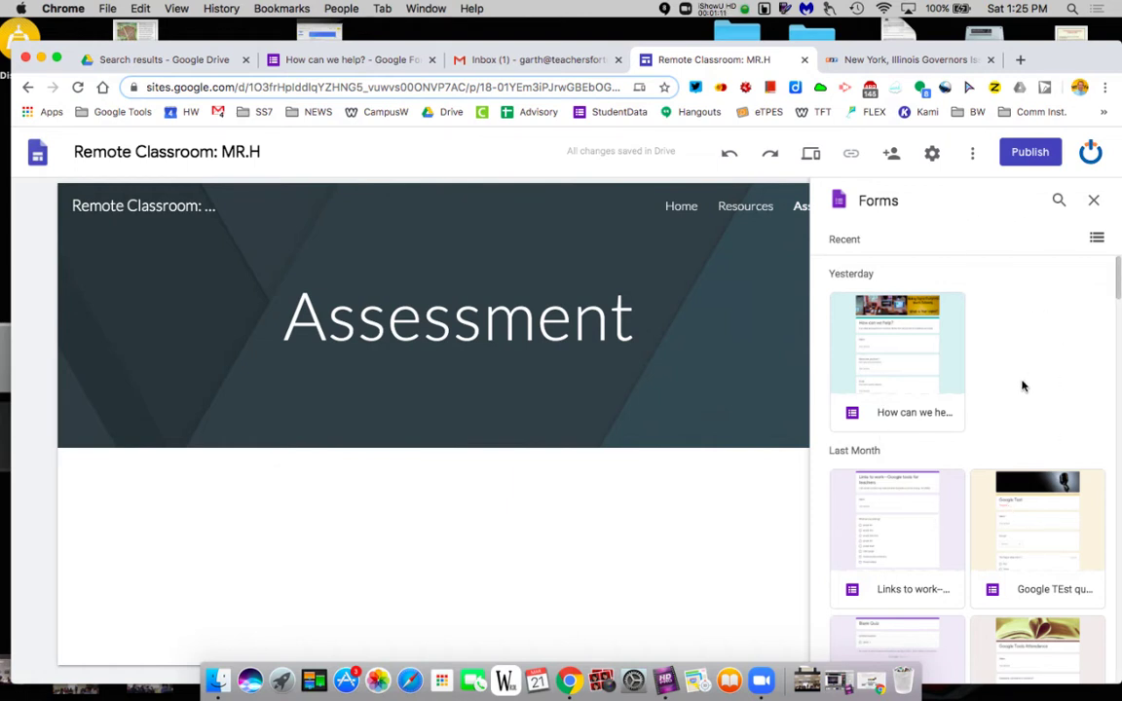
scroll(1023, 385, down, 3)
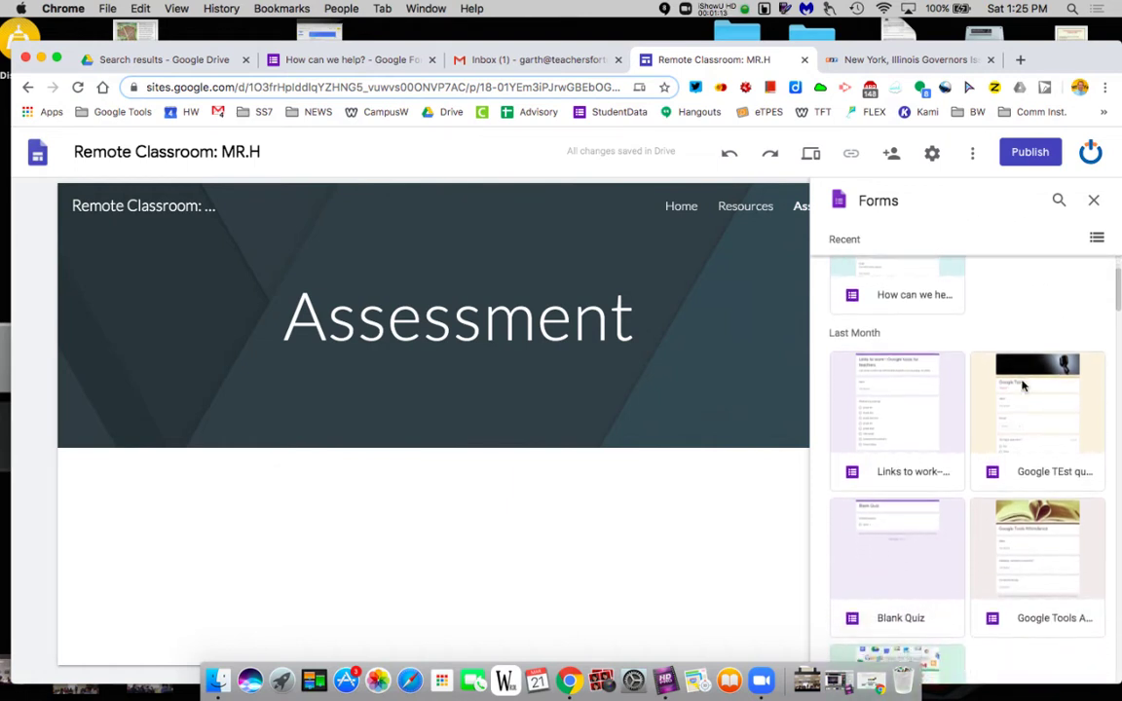
scroll(1035, 509, down, 1)
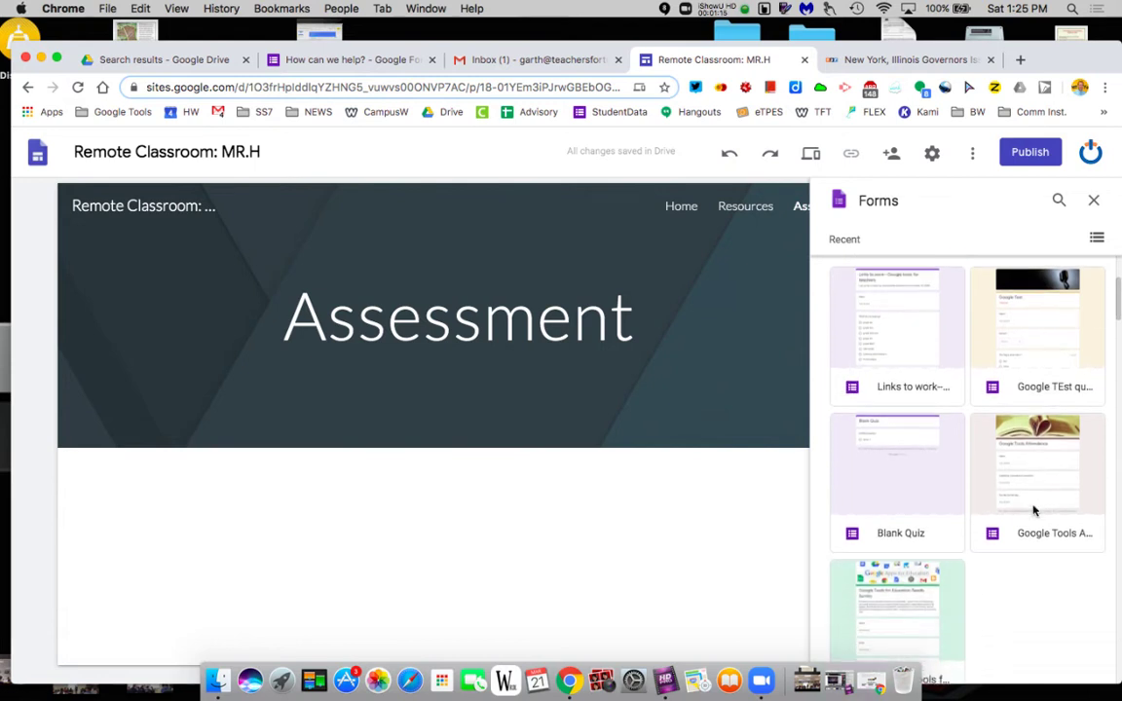
scroll(1035, 509, up, 4)
click(902, 346)
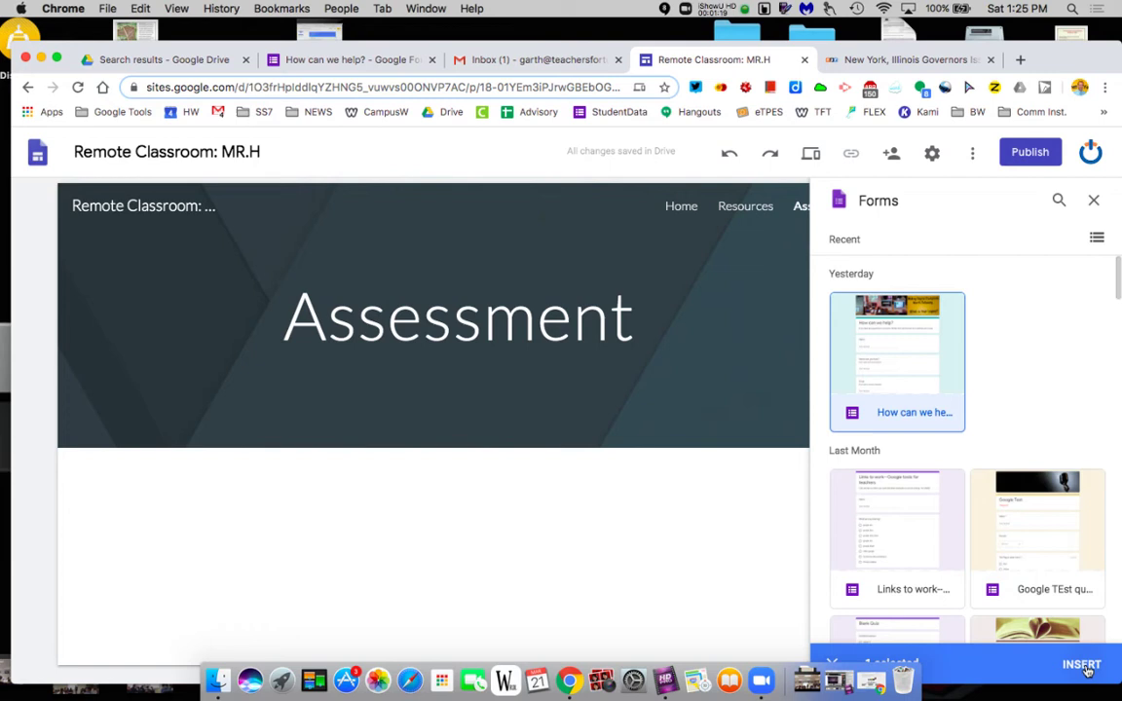
click(1086, 663)
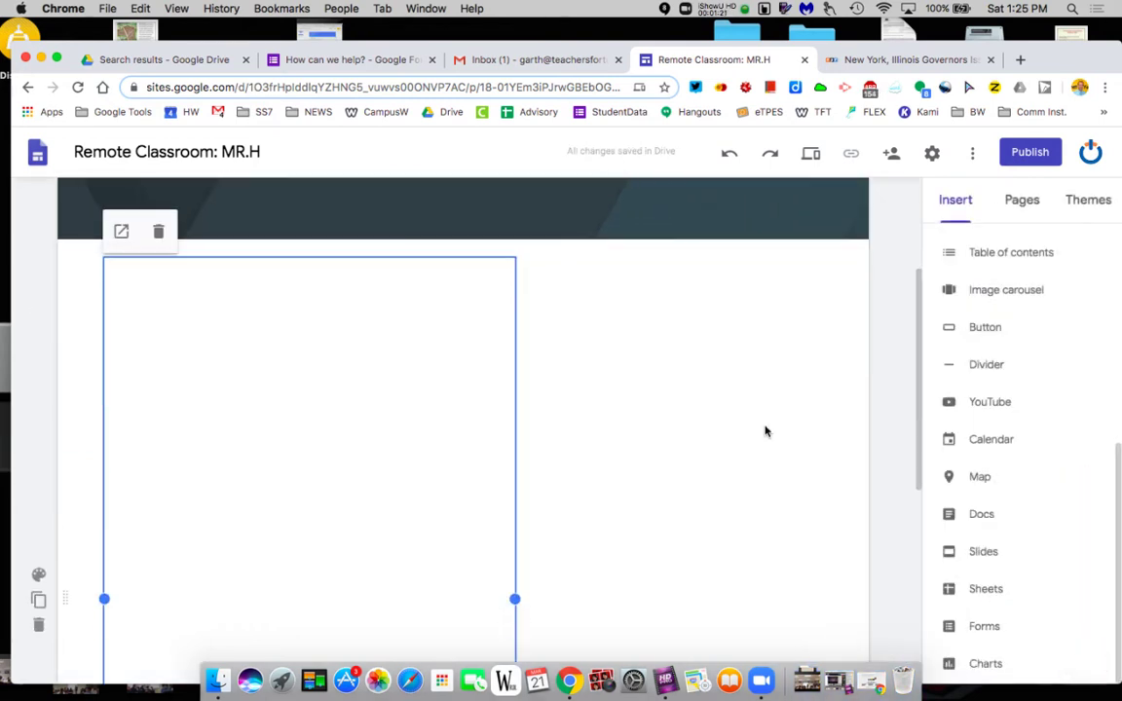
Step: Embed the "Gamification: The Use of Badges to Create a Growth Mindset" slide presentation below the form
scroll(341, 500, down, 5)
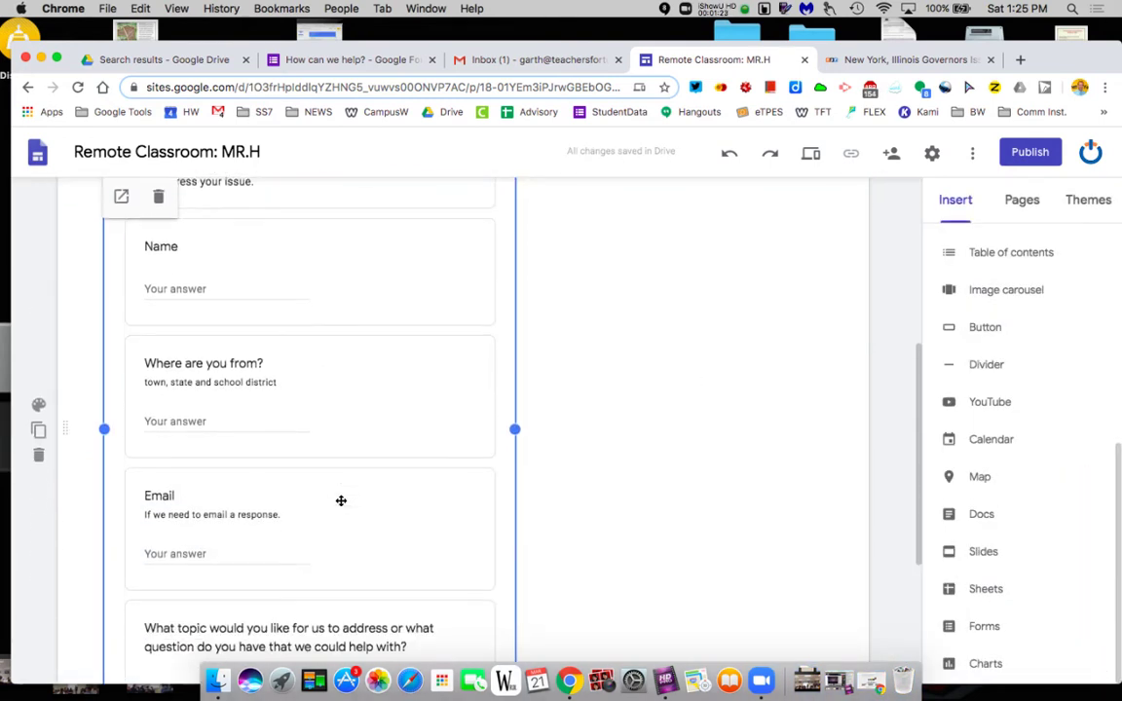
scroll(341, 501, up, 2)
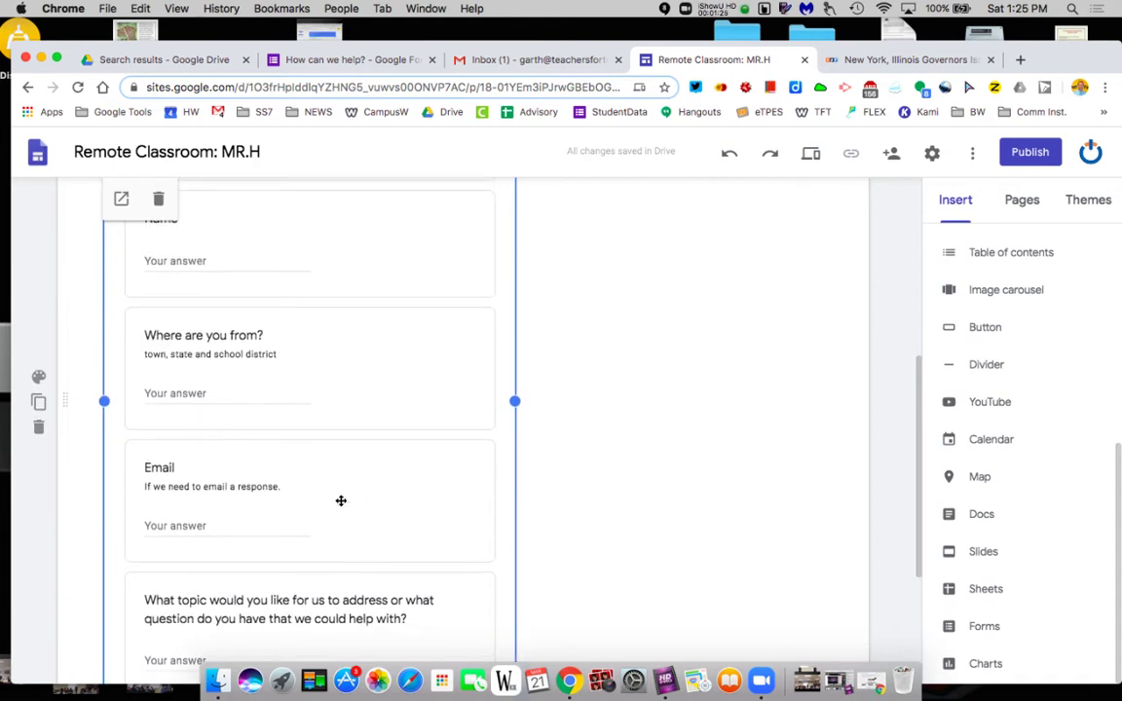
scroll(341, 500, down, 3)
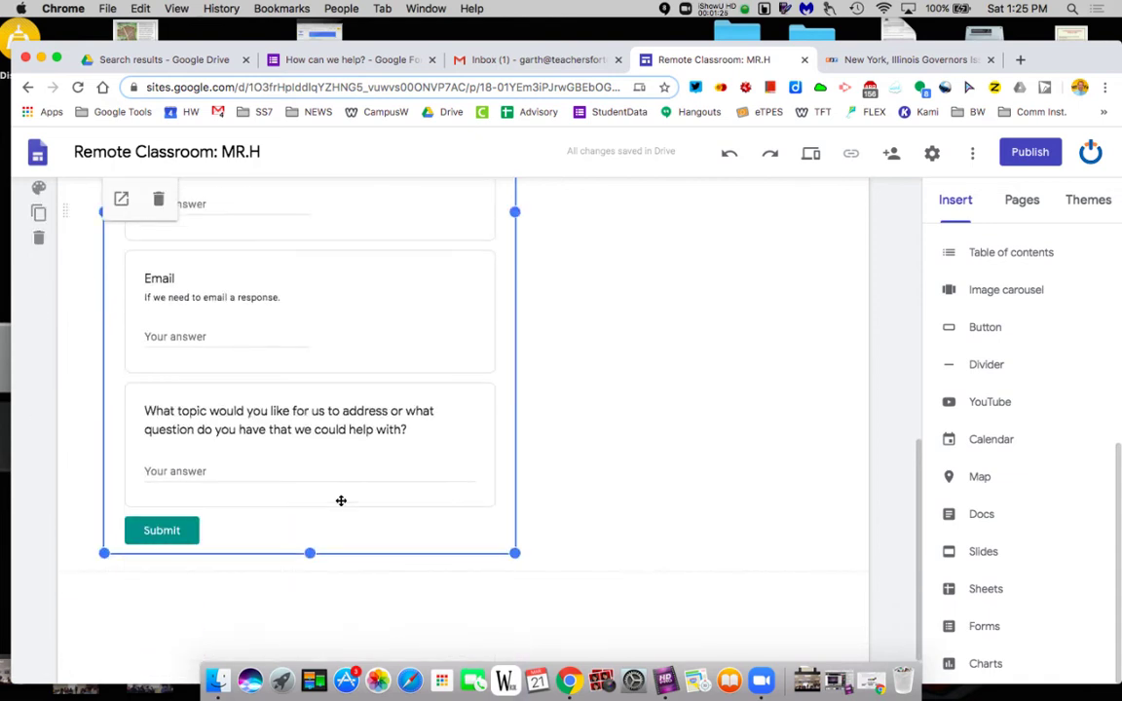
click(707, 479)
scroll(708, 480, up, 6)
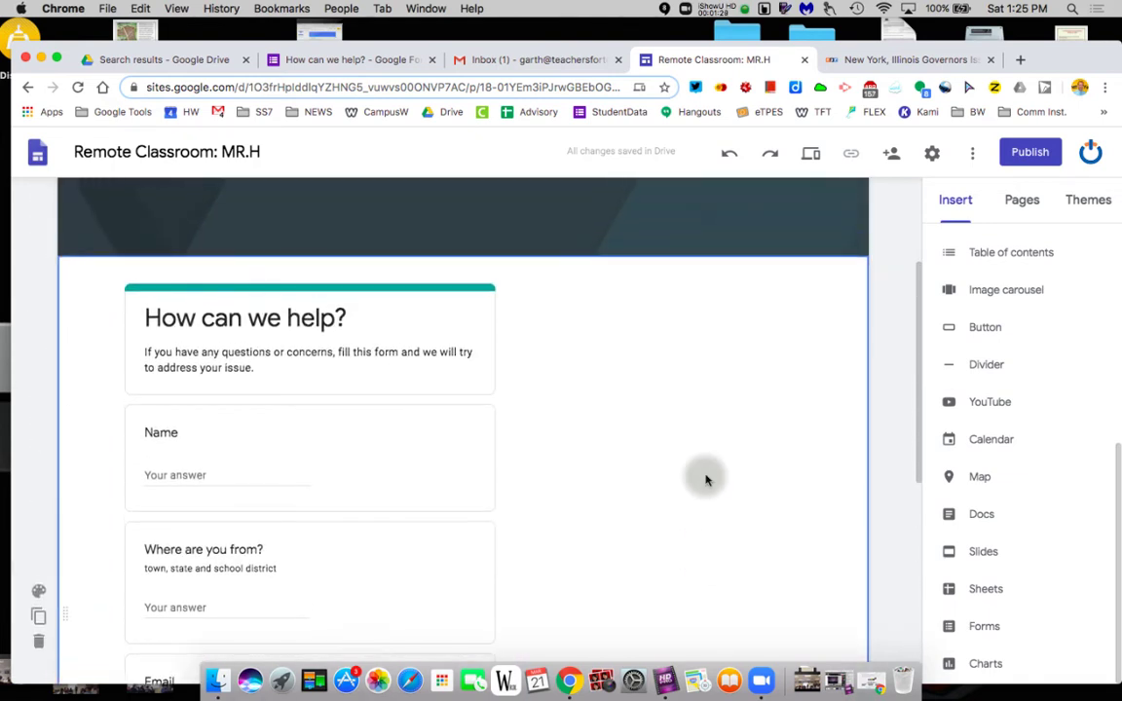
scroll(707, 479, down, 7)
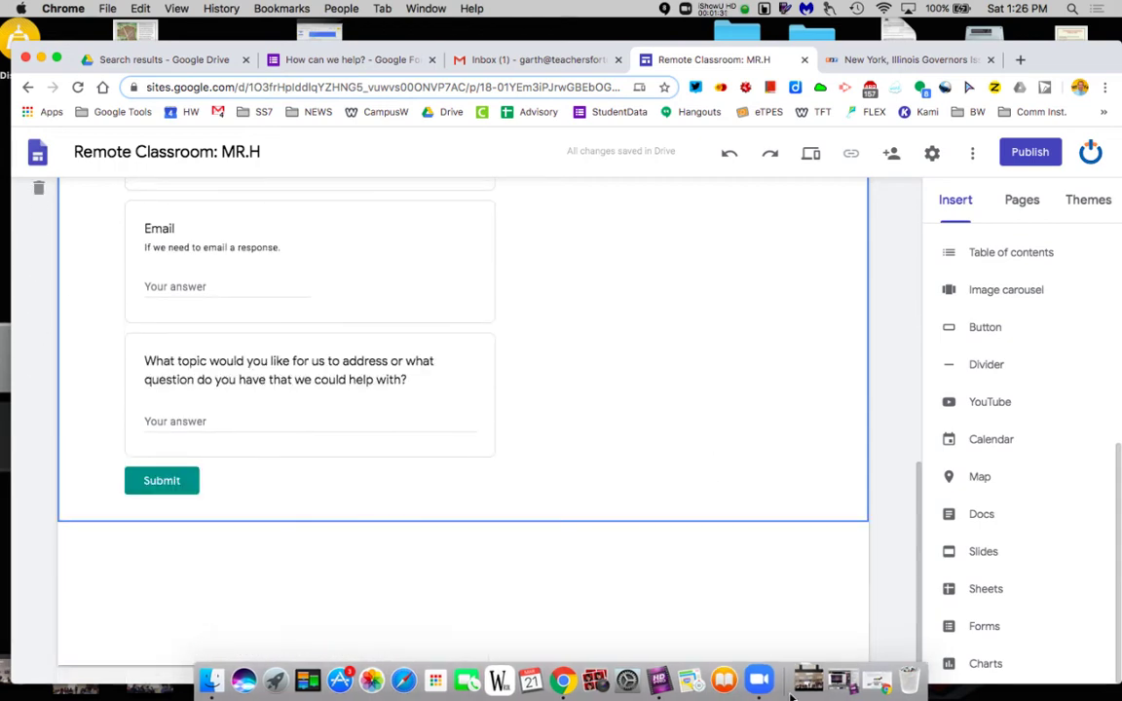
click(983, 552)
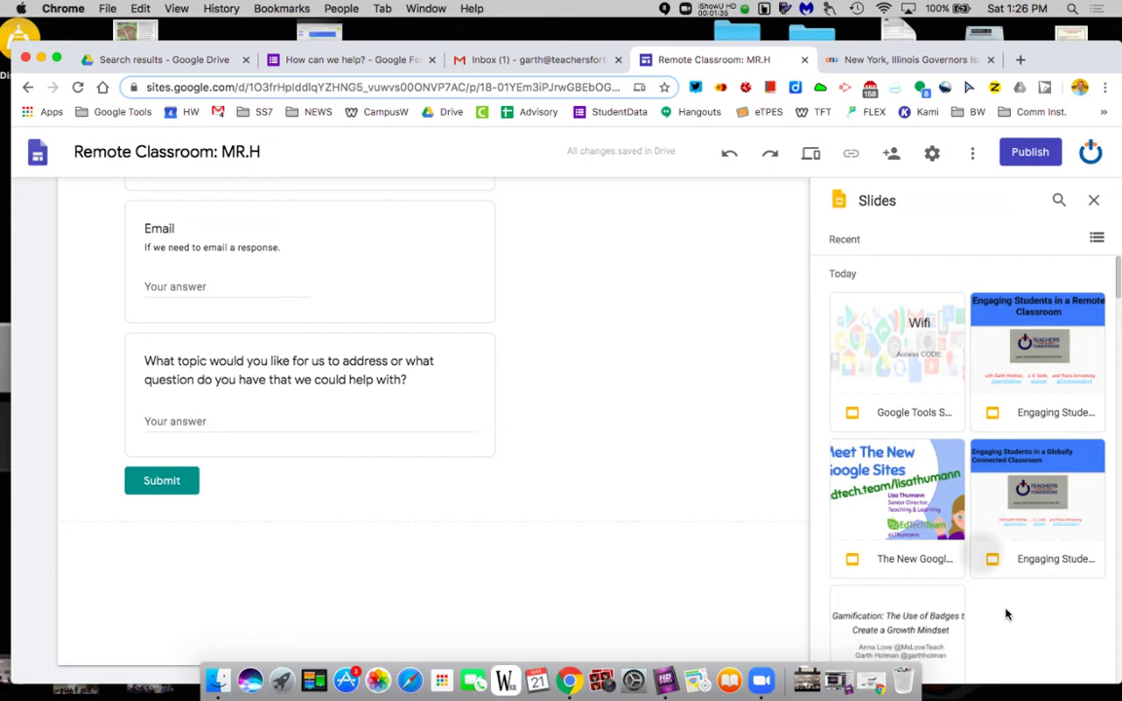
scroll(1005, 611, down, 3)
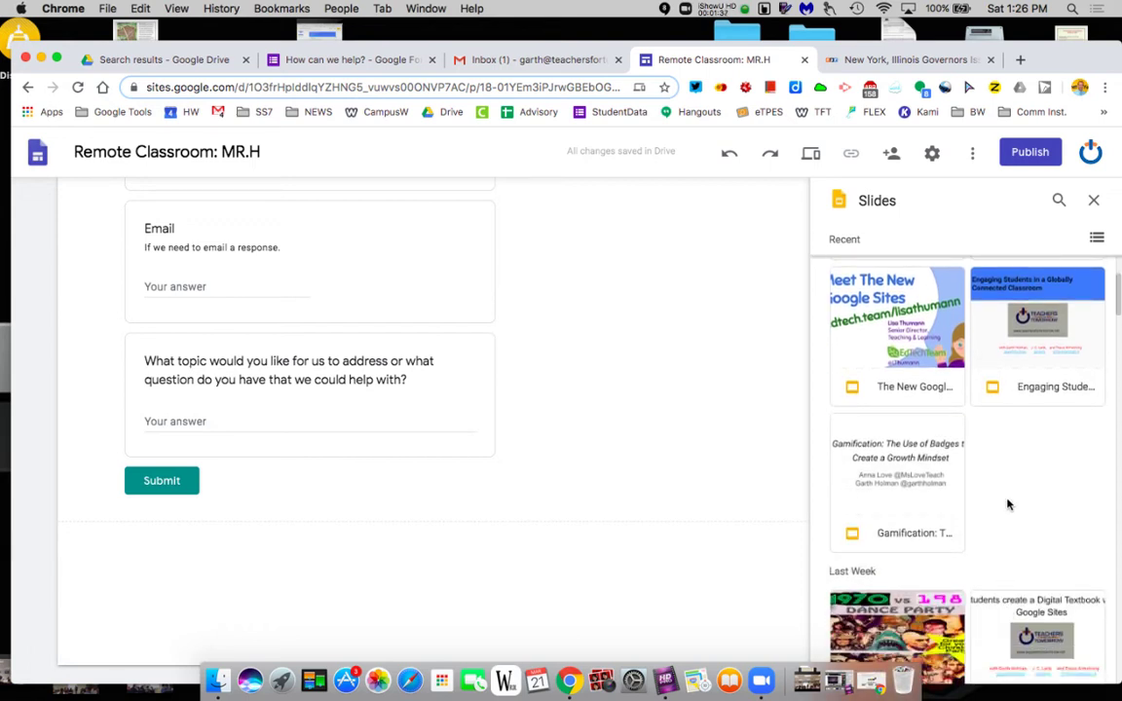
click(894, 468)
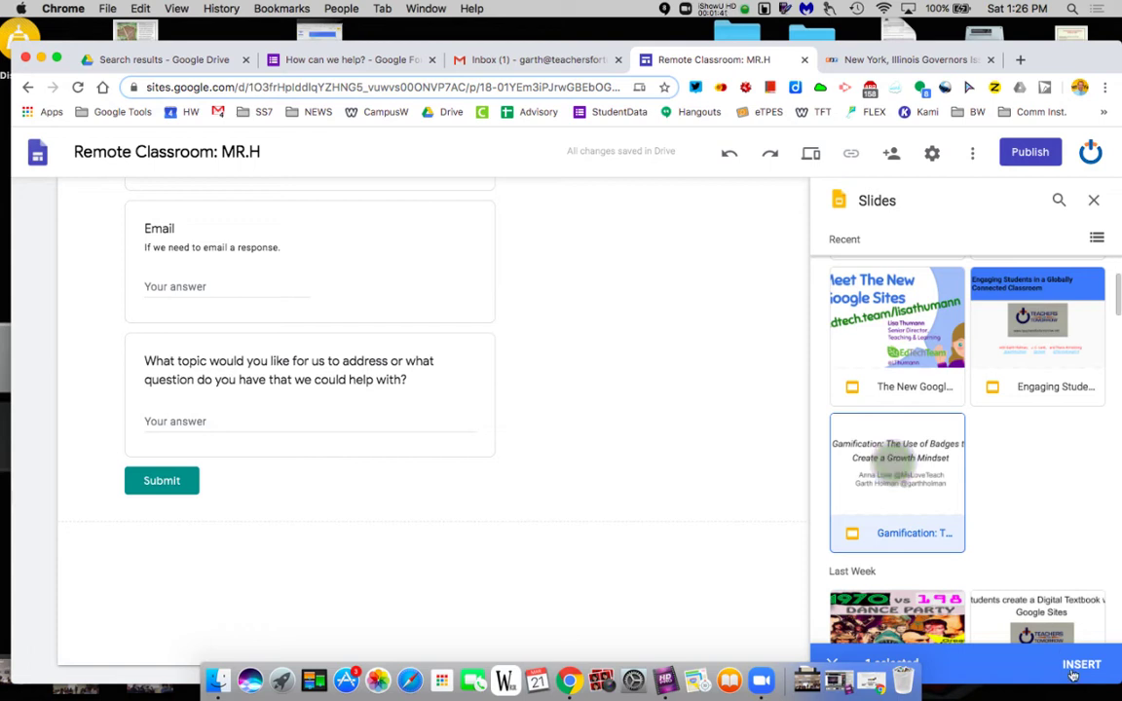
click(1076, 668)
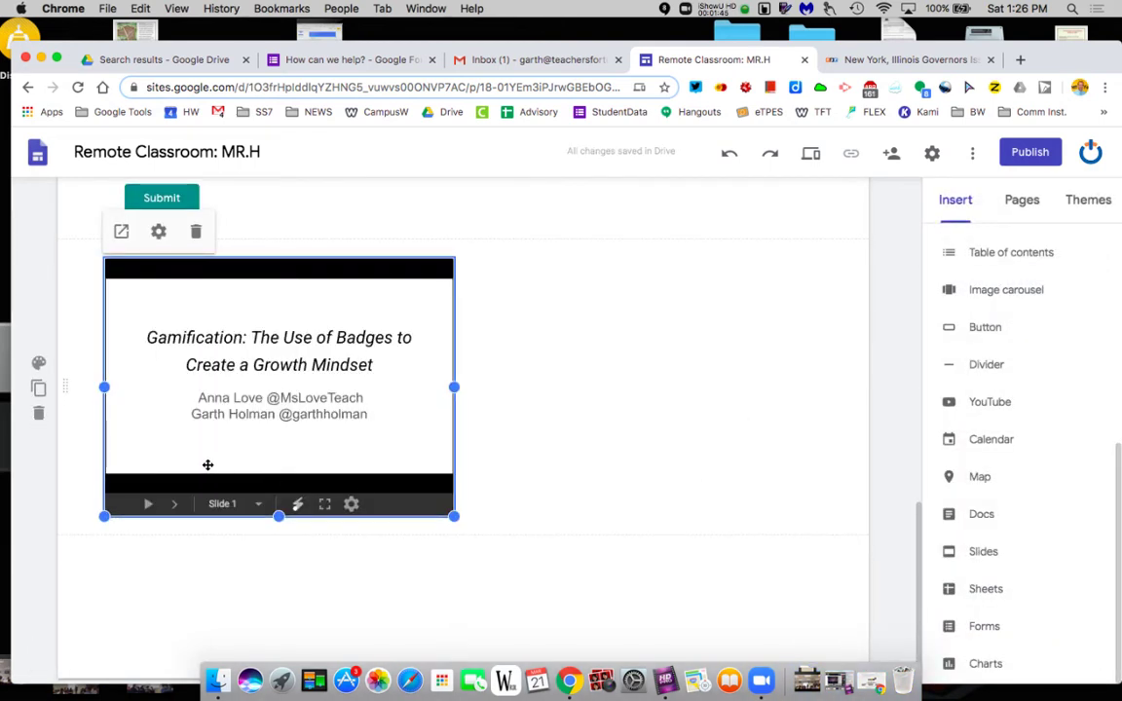
Step: Try to advance the embedded presentation to its next slide
click(168, 511)
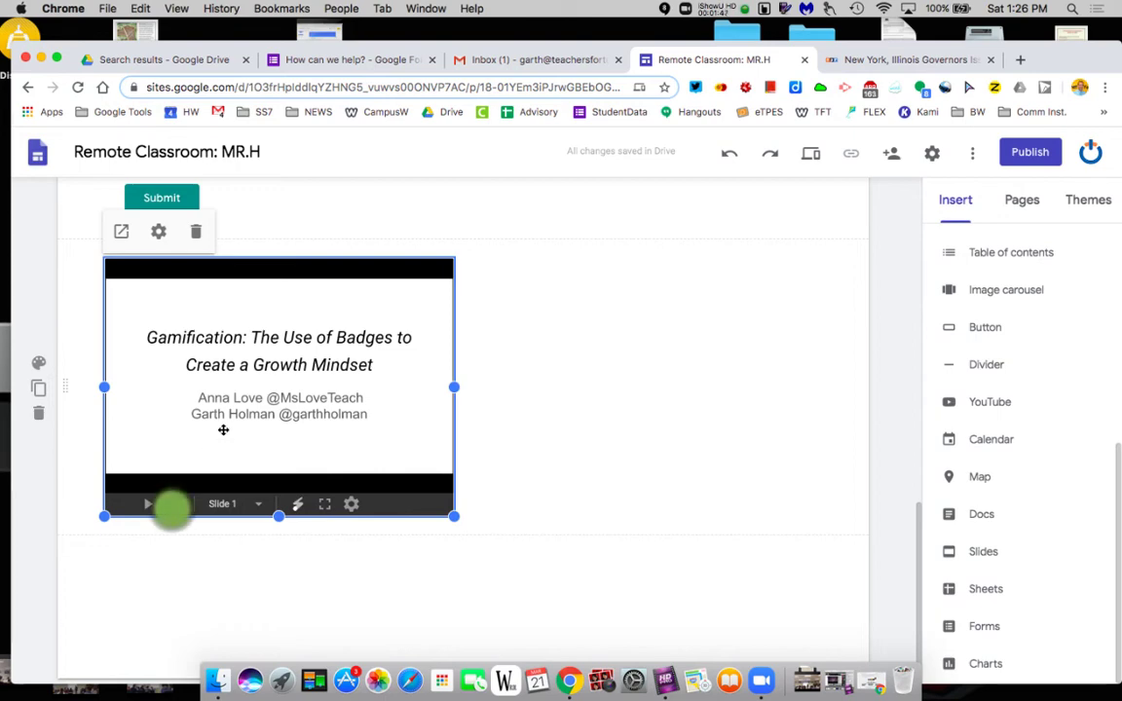
click(555, 445)
click(554, 446)
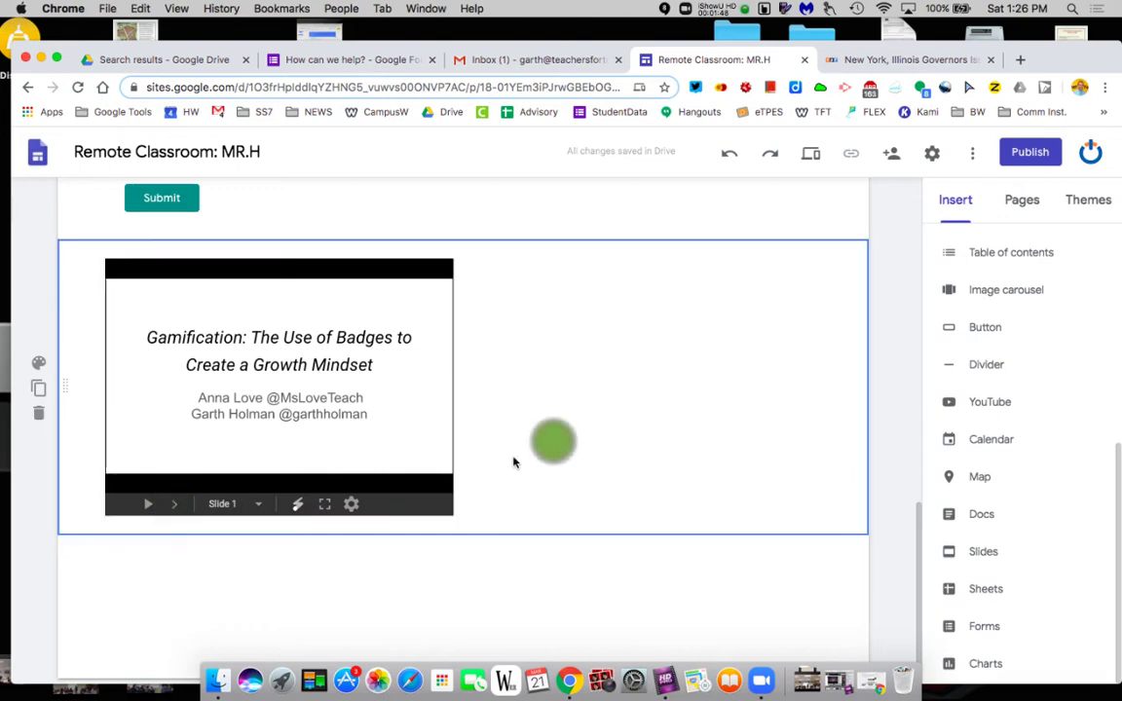
click(171, 506)
click(172, 506)
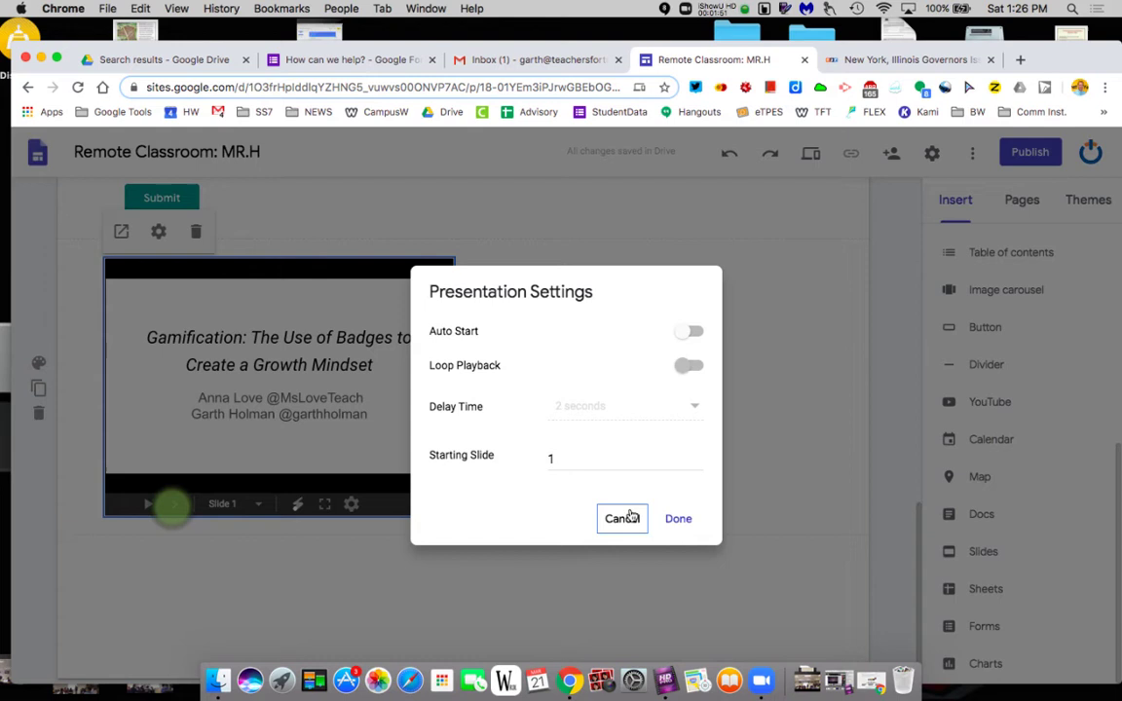
Step: Turn on Auto Start for the embedded presentation and set its delay time to 5 seconds
click(692, 331)
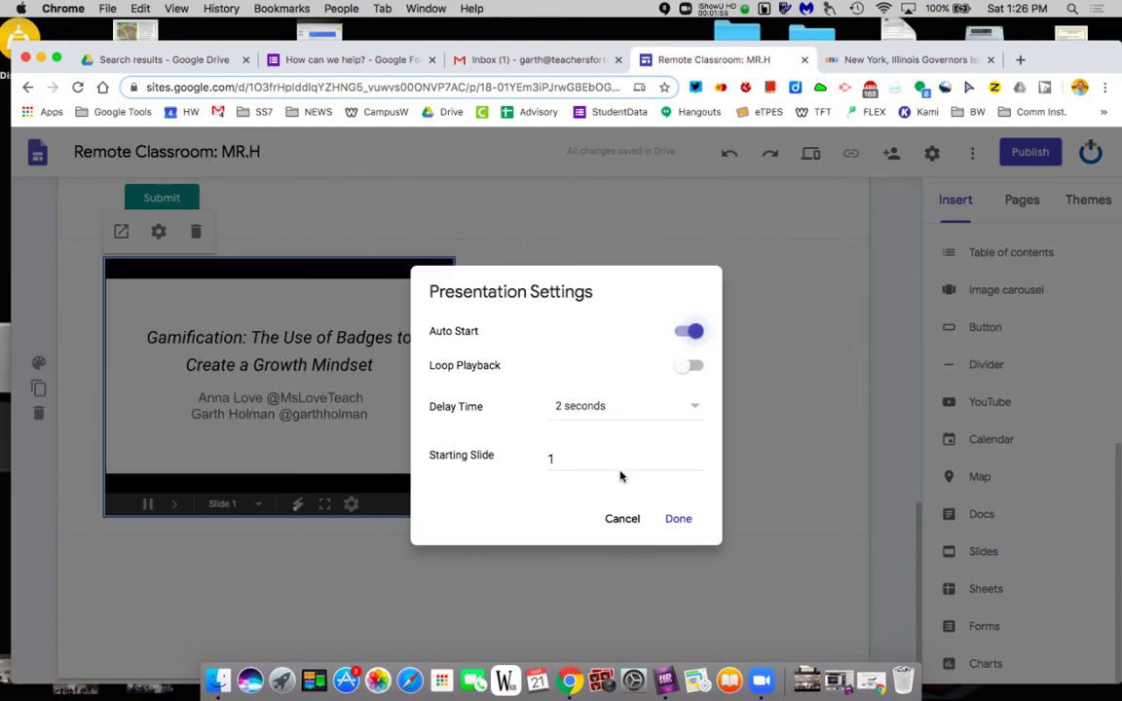
click(691, 409)
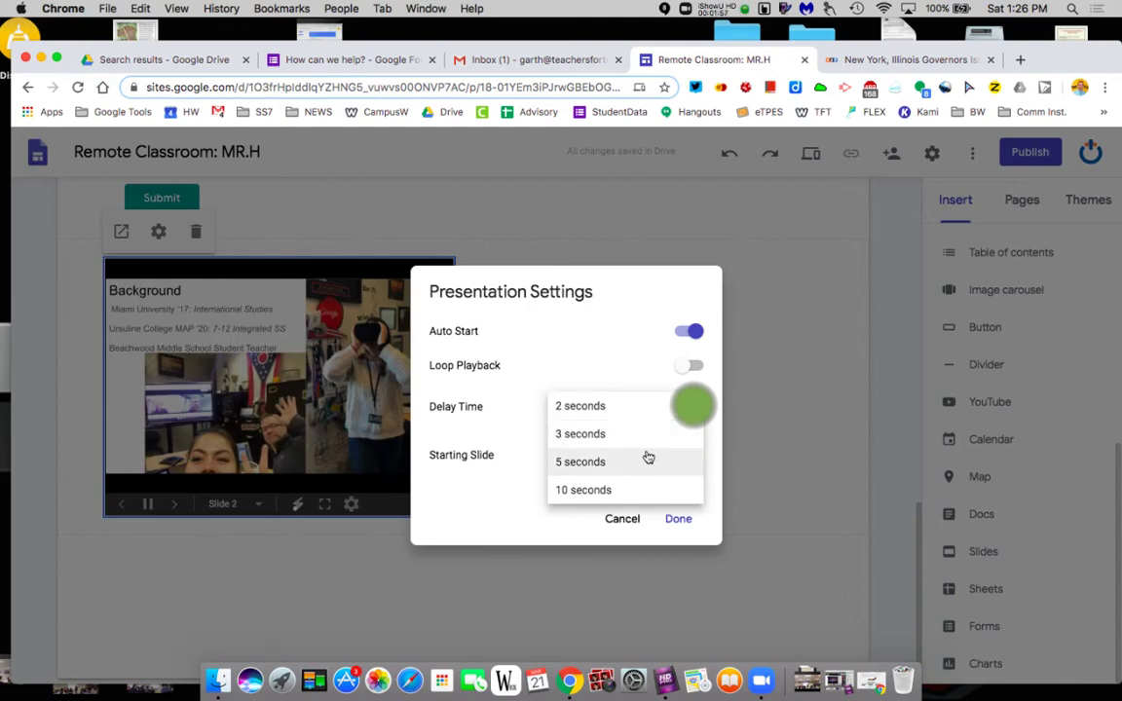
click(648, 460)
click(679, 519)
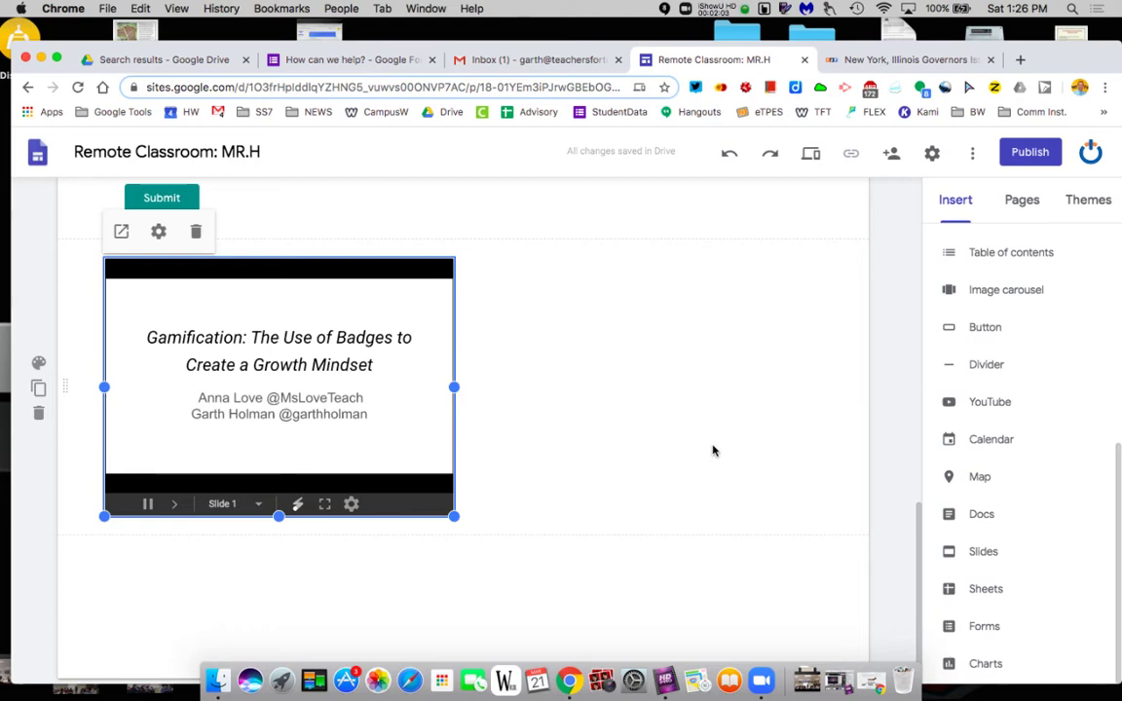
Step: Review the Assessment page from its header through the embedded form to the slide presentation
scroll(713, 451, up, 10)
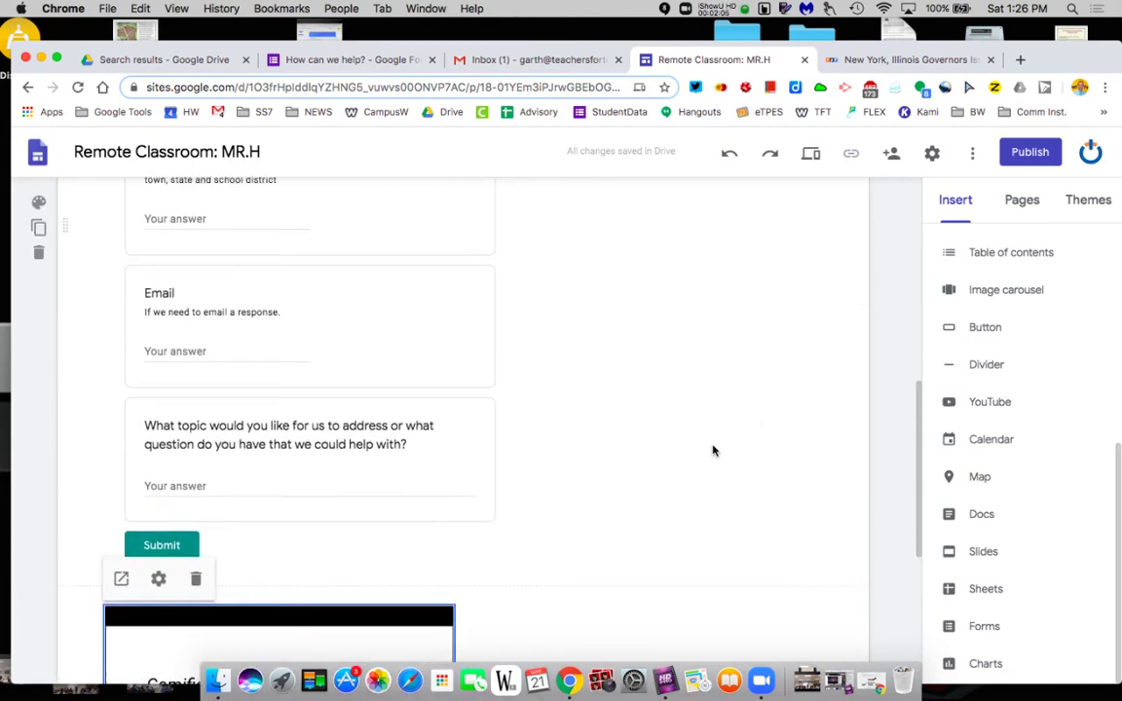
scroll(713, 451, up, 5)
scroll(713, 451, down, 3)
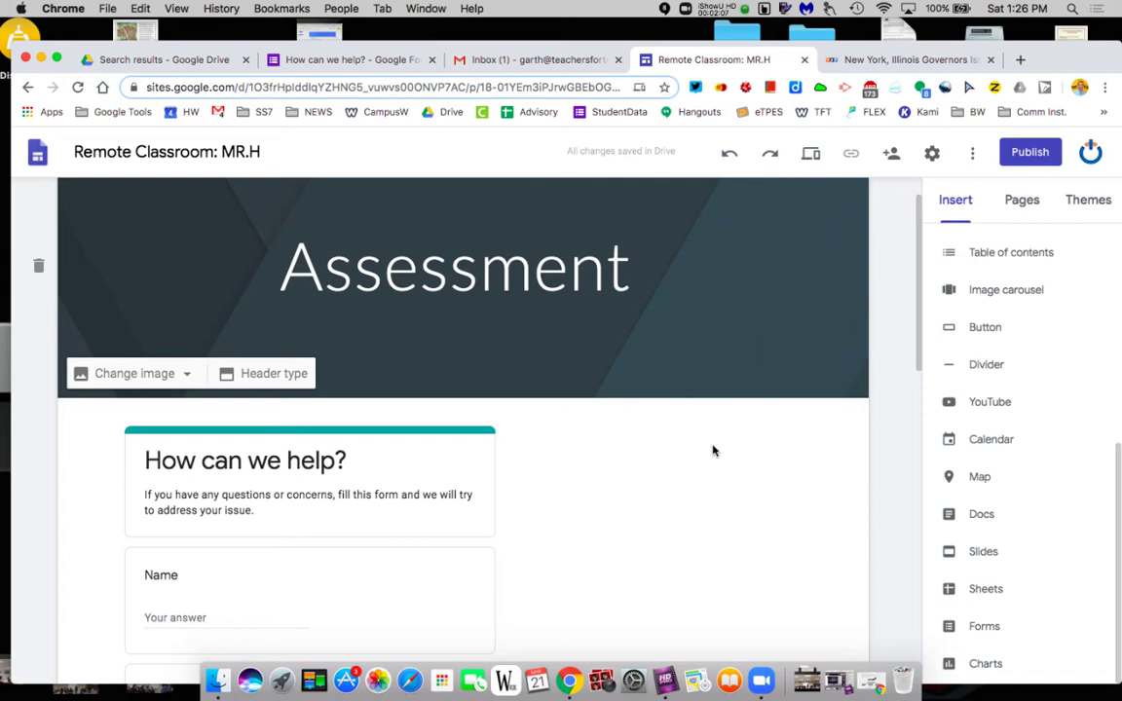
scroll(713, 451, down, 1)
scroll(713, 451, down, 3)
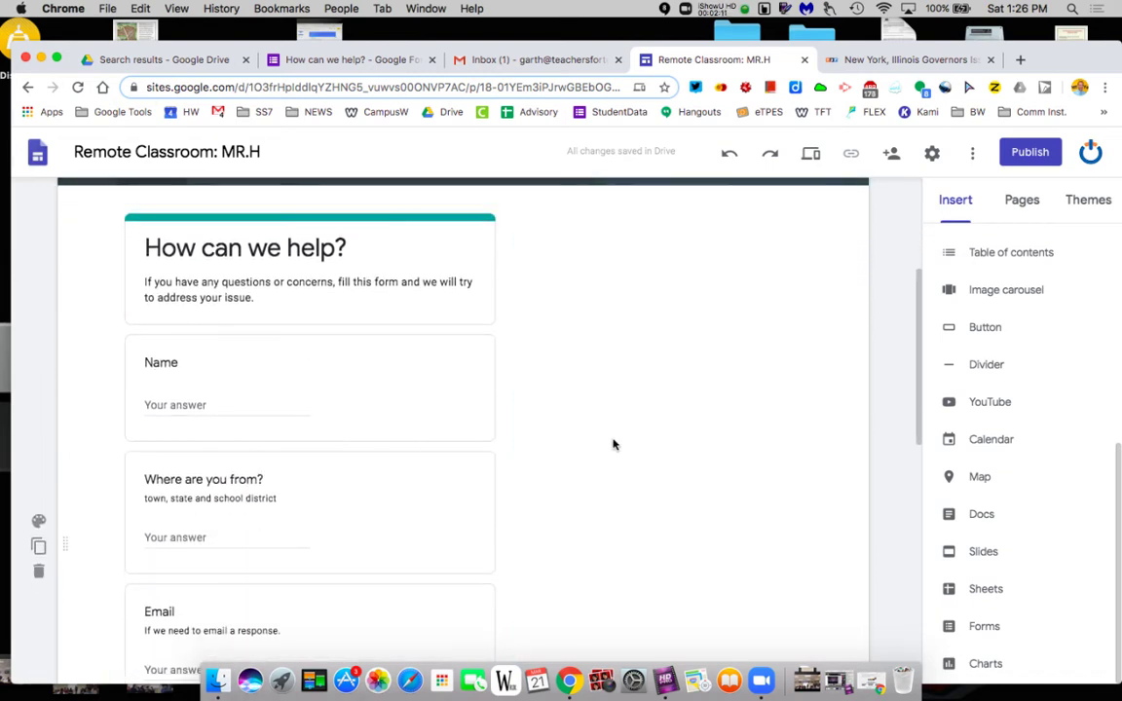
scroll(614, 443, down, 10)
scroll(614, 444, down, 5)
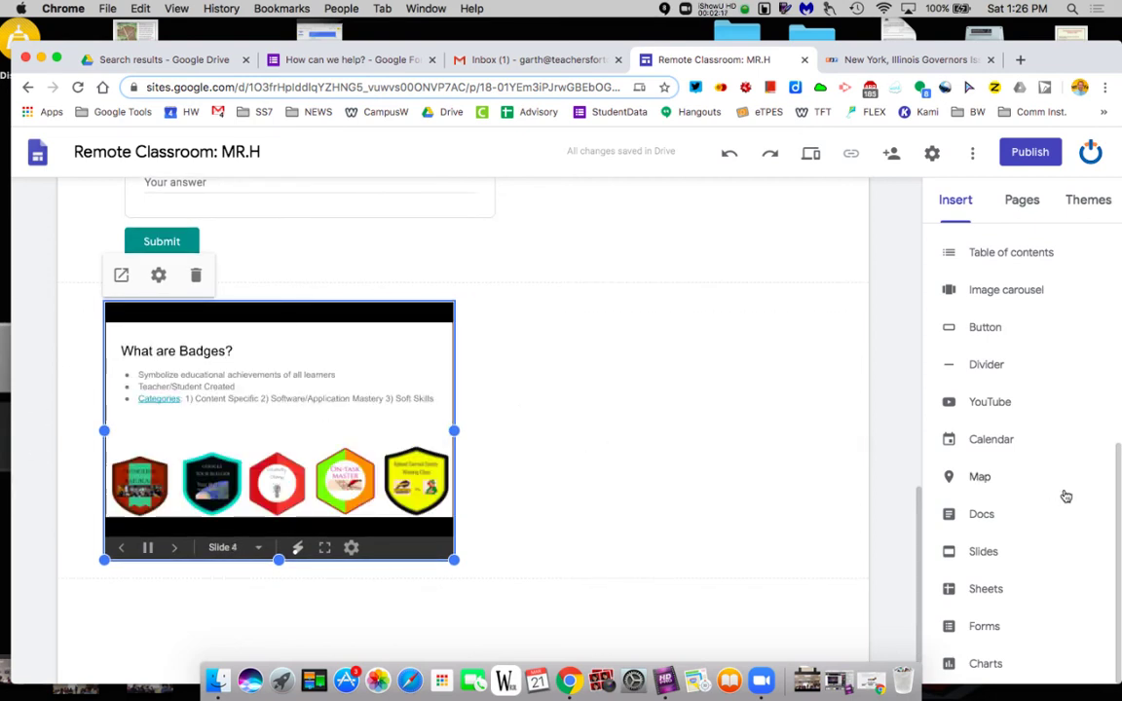
Step: Examine the site's page list and the Google Drive and Forms file pickers available for adding content
scroll(1065, 497, up, 9)
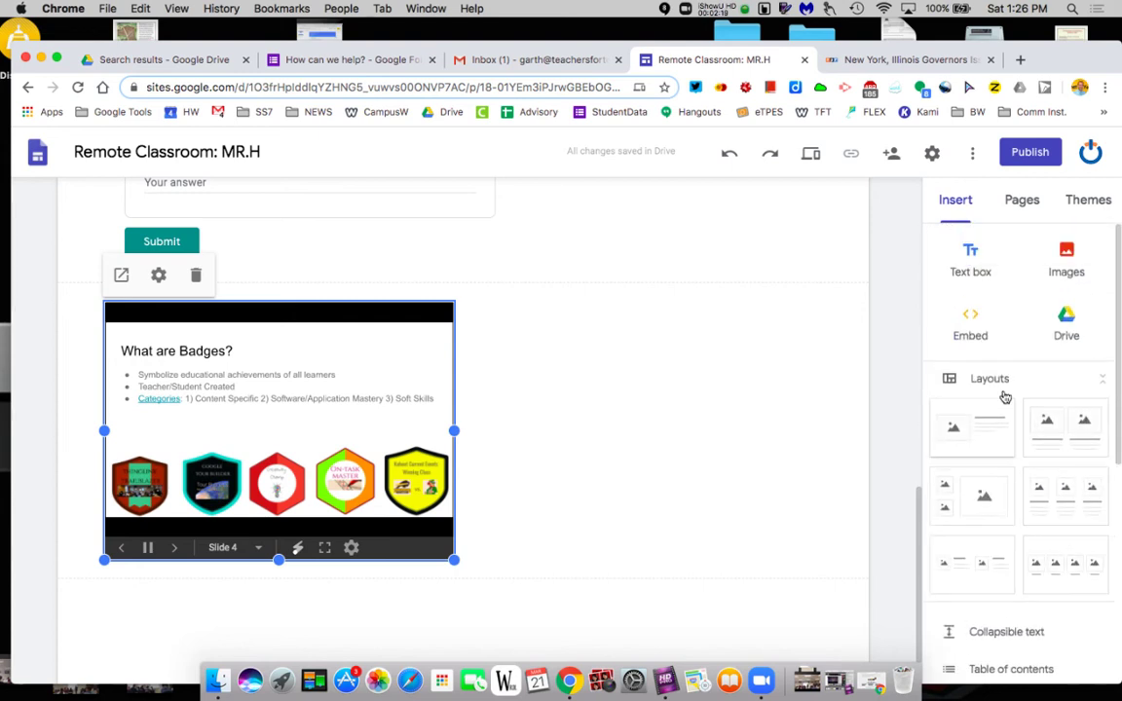
click(1022, 199)
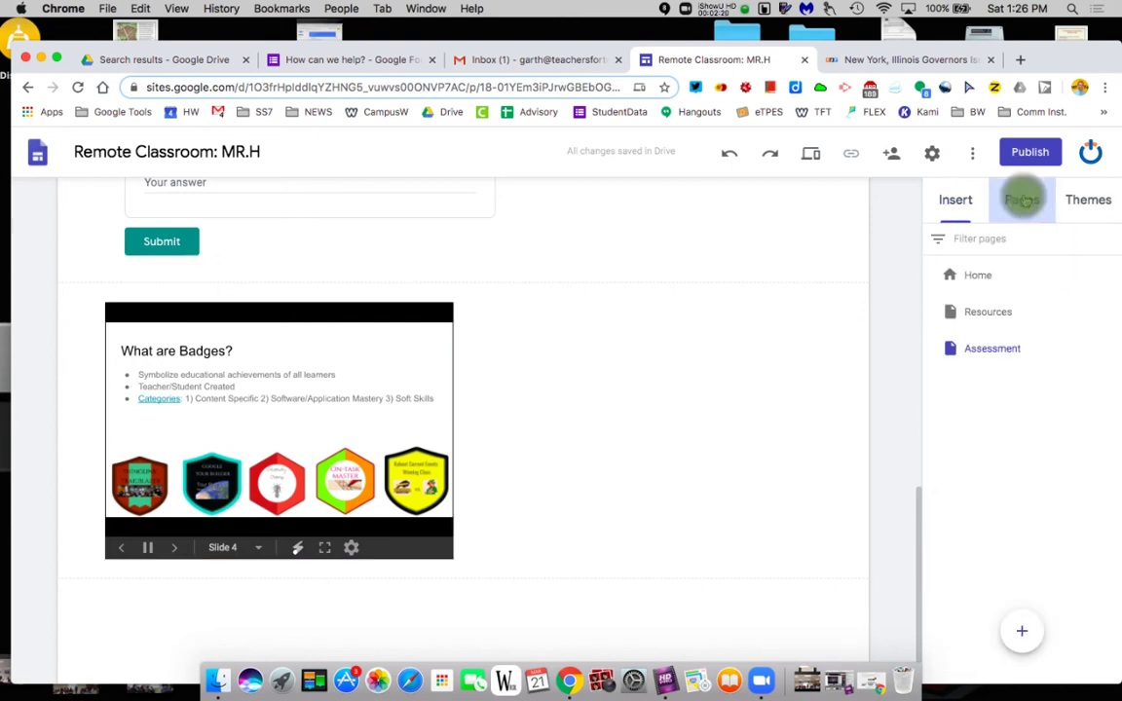
click(948, 201)
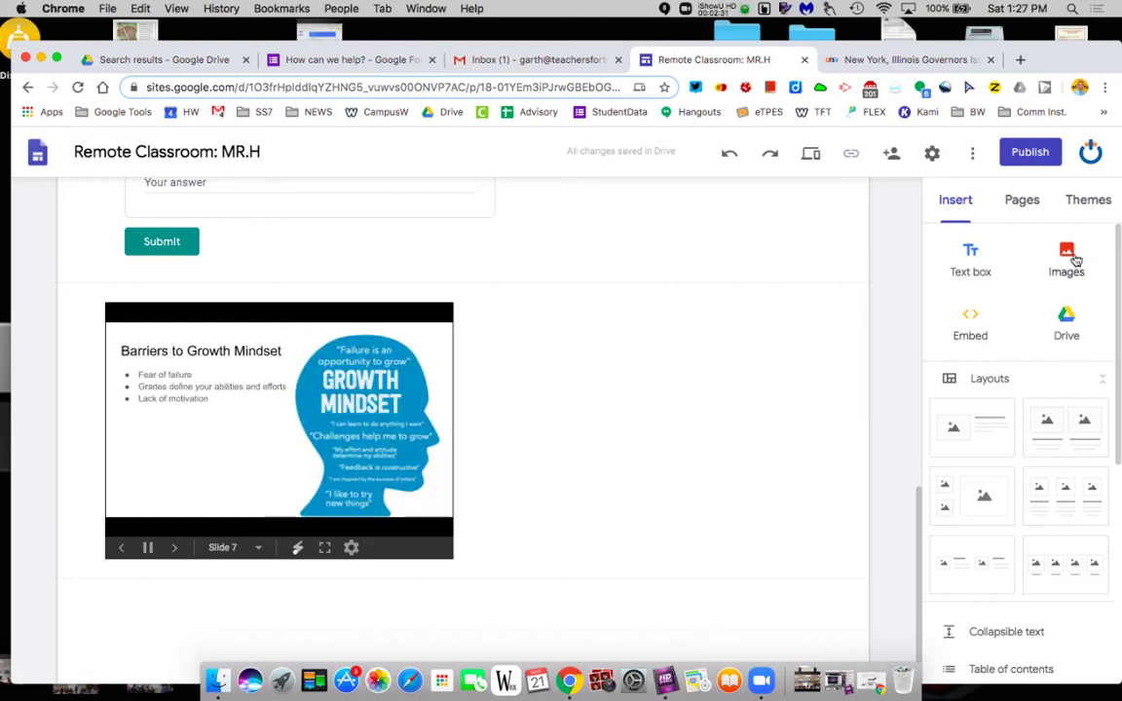
click(1068, 327)
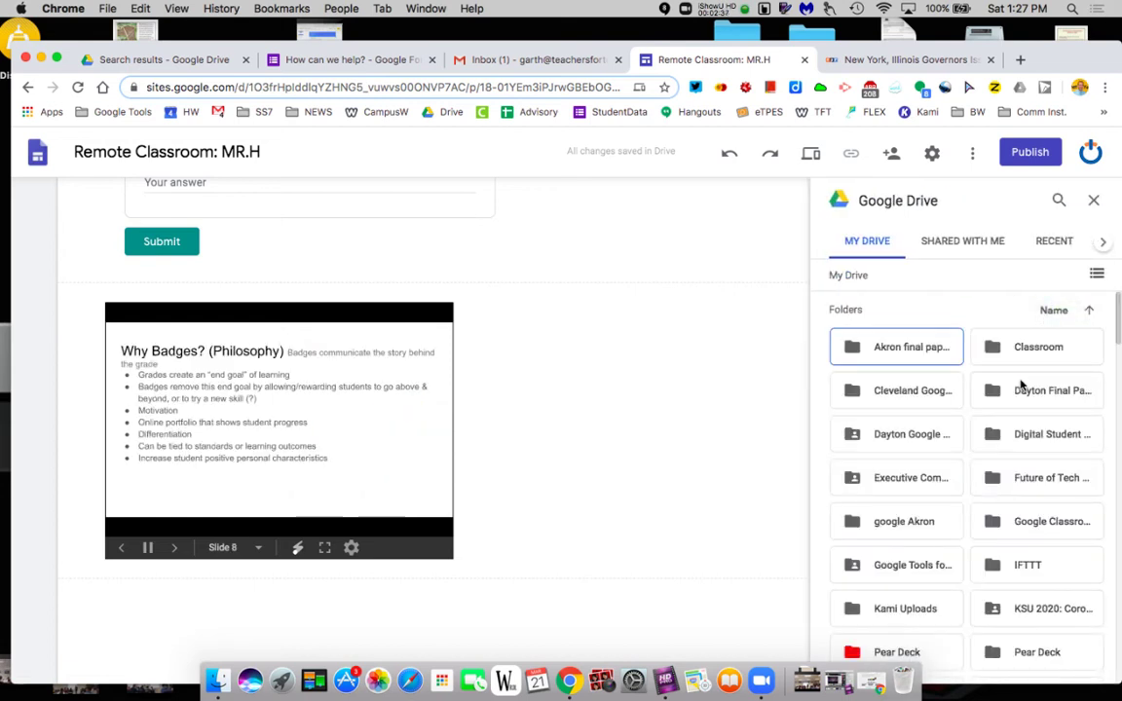
click(1094, 200)
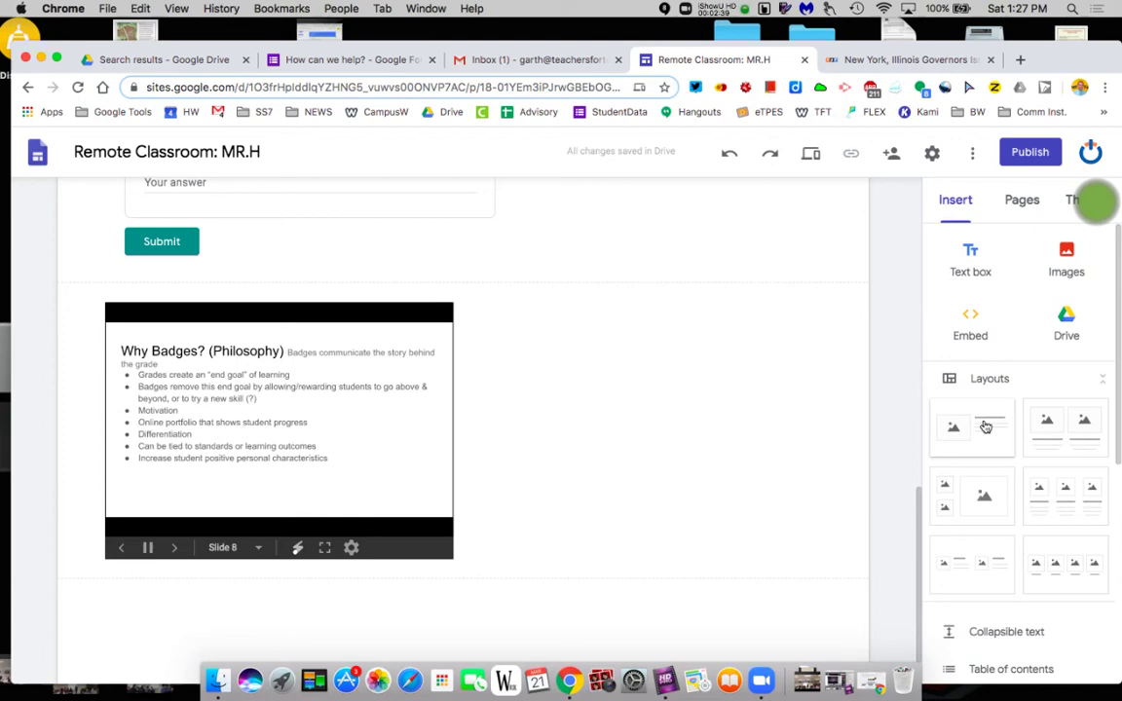
scroll(987, 426, down, 3)
scroll(986, 425, down, 5)
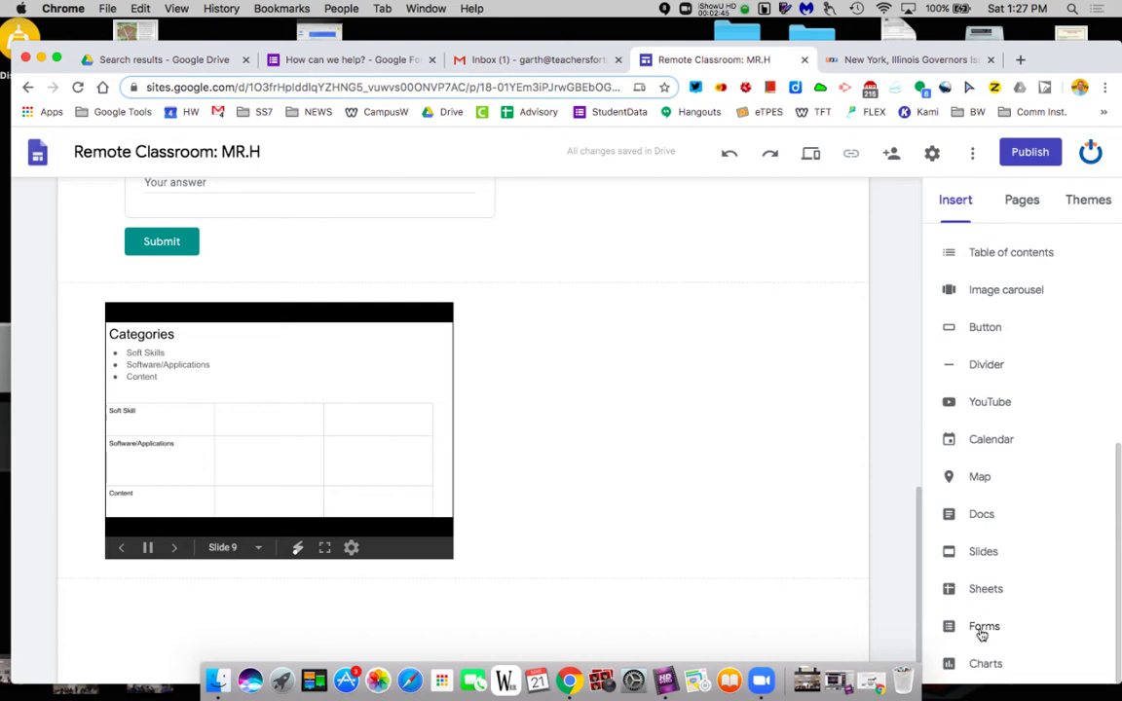
click(981, 630)
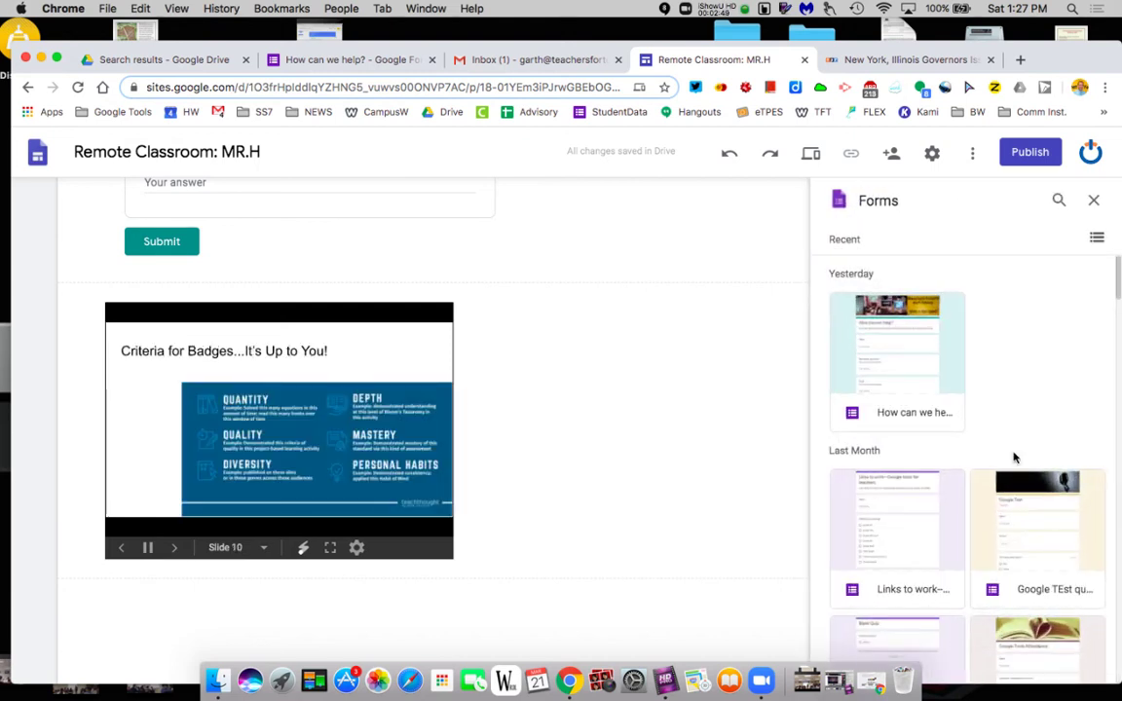
click(1093, 200)
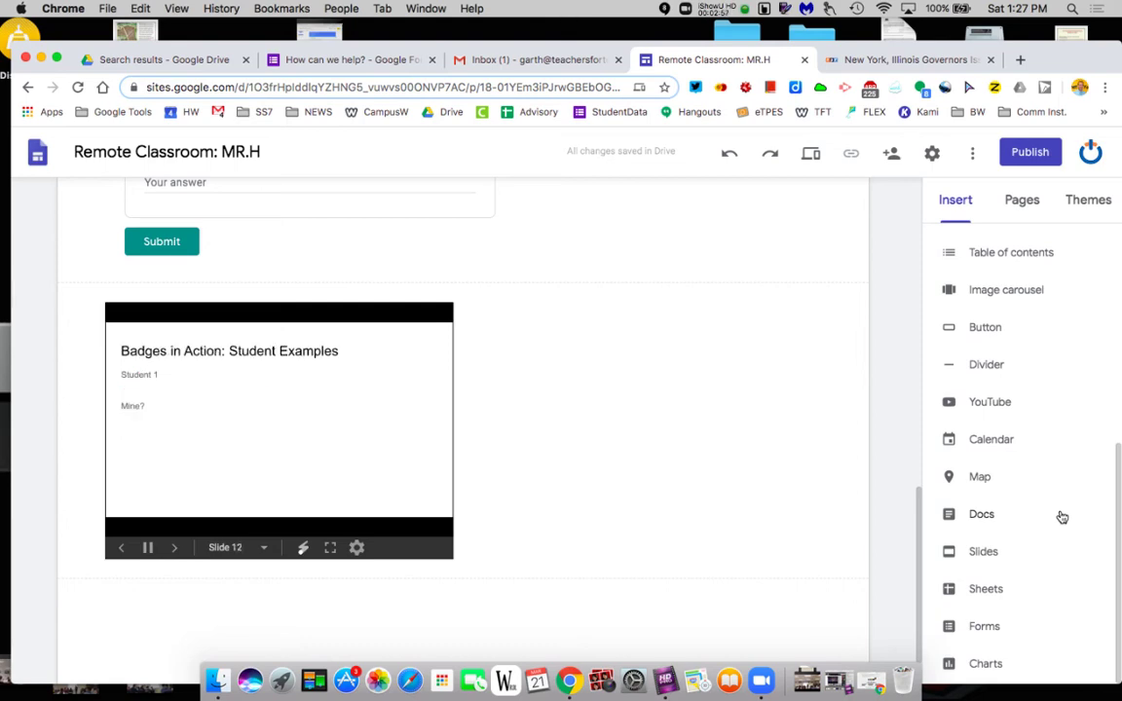
Step: Review the Home page and inspect the web address behind the "Link to Reading" text
scroll(754, 469, up, 15)
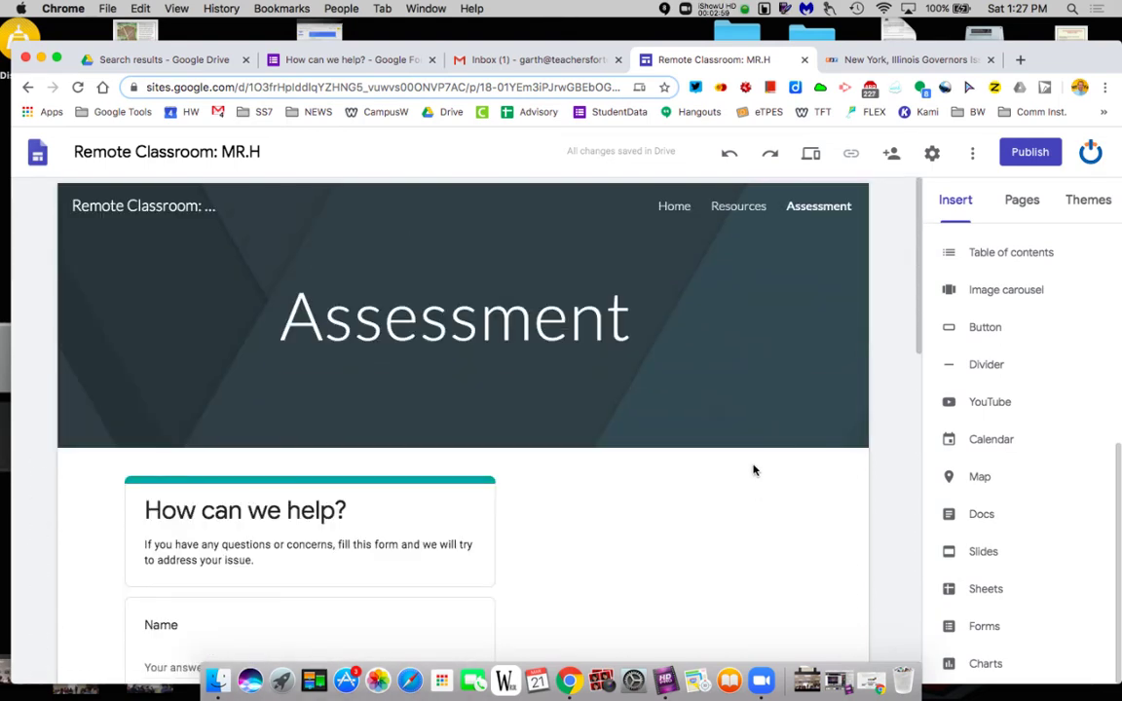
click(674, 205)
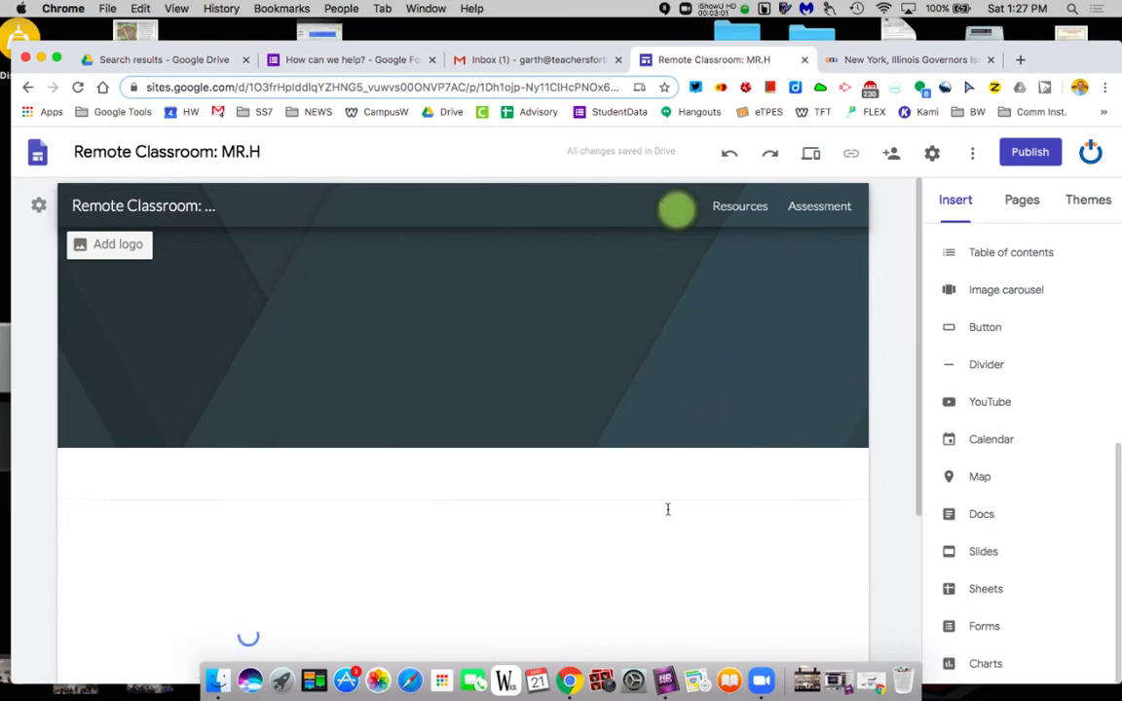
scroll(659, 551, down, 3)
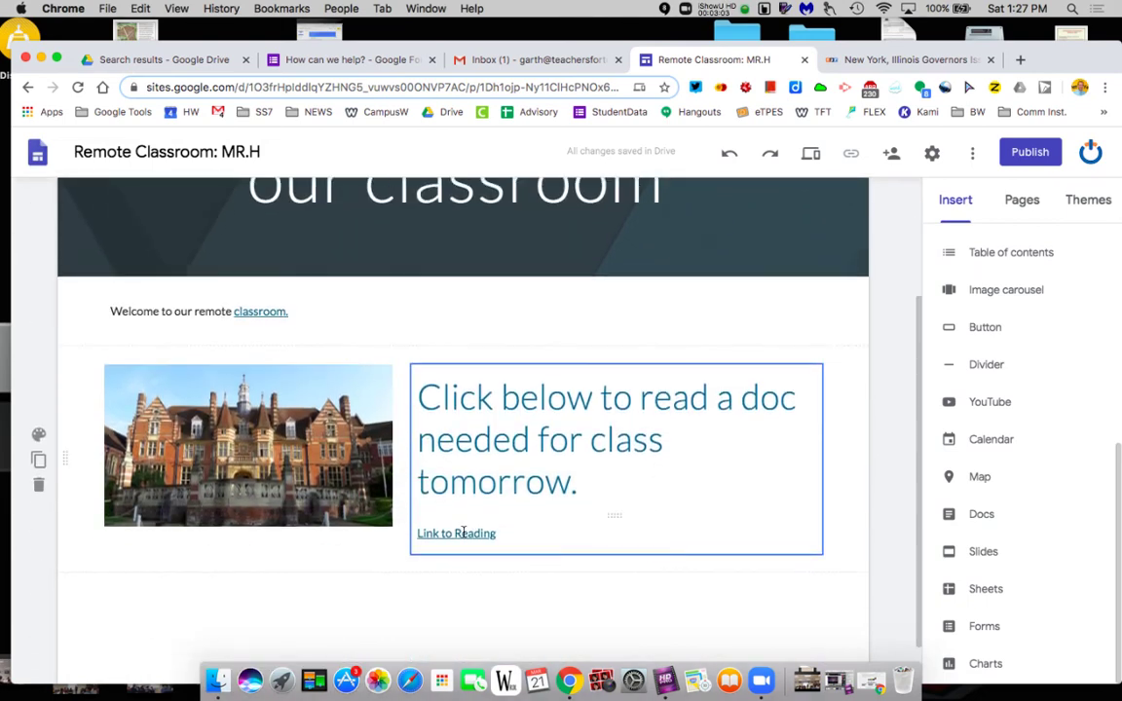
click(463, 533)
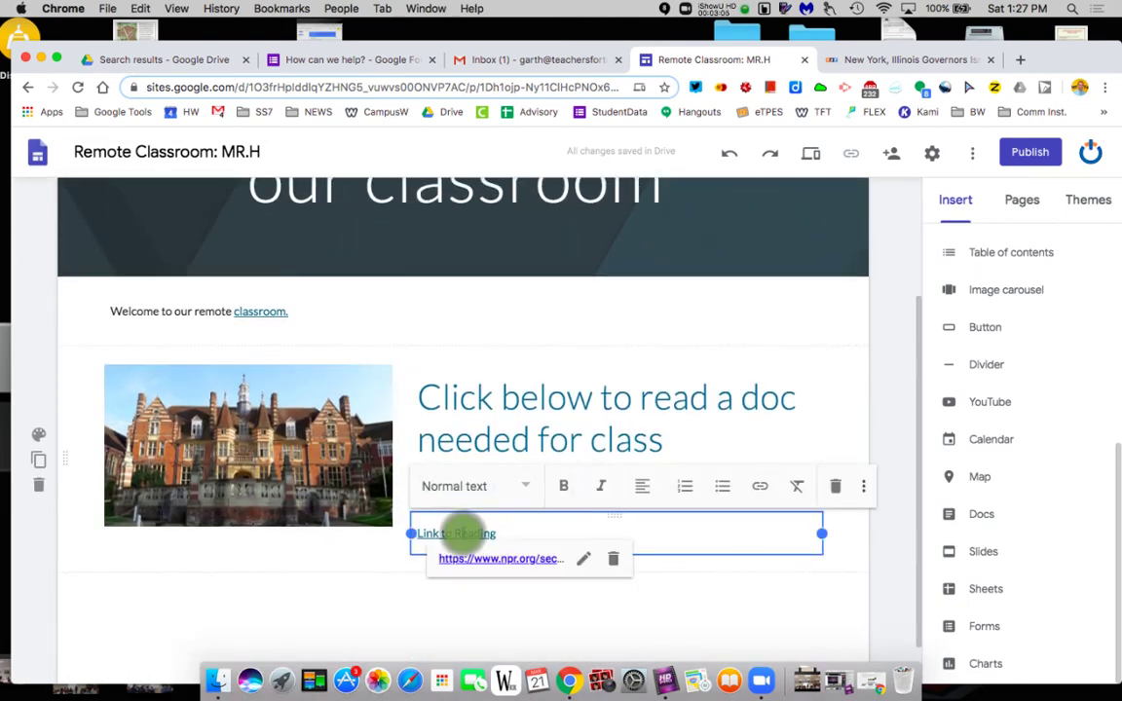
click(784, 607)
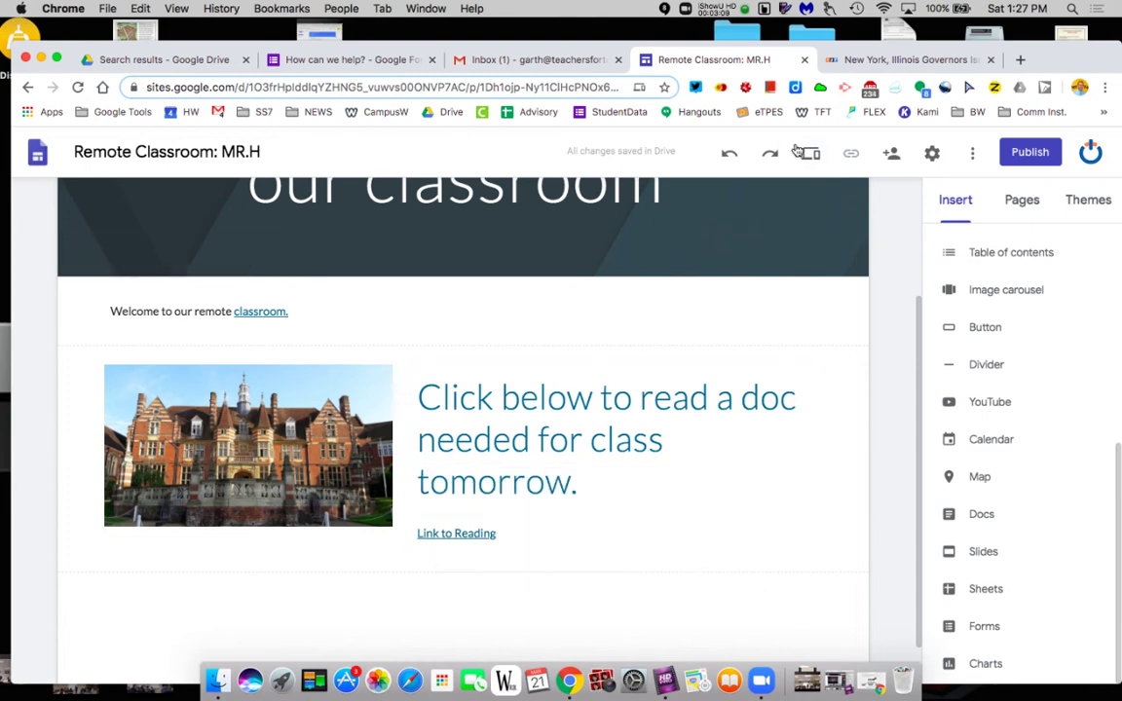
Step: Review the Resources page, including its embedded video, calendar and "To Mr. H Classroom" button
scroll(758, 349, up, 1)
scroll(758, 349, up, 4)
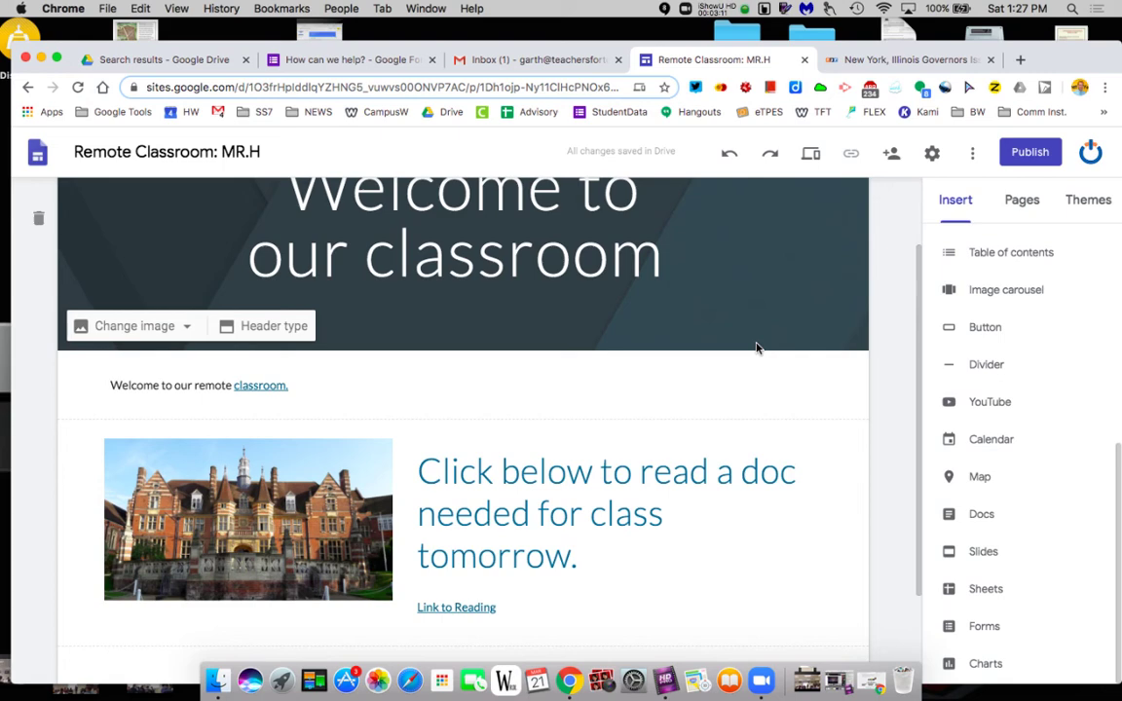
click(745, 206)
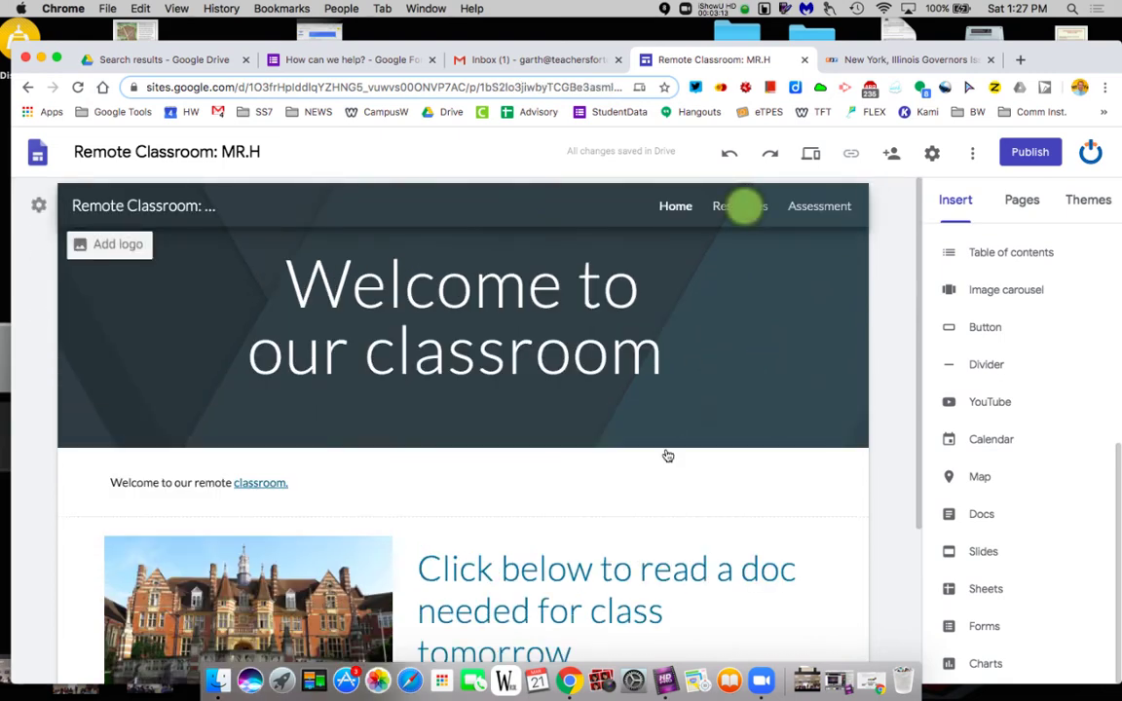
scroll(666, 455, down, 3)
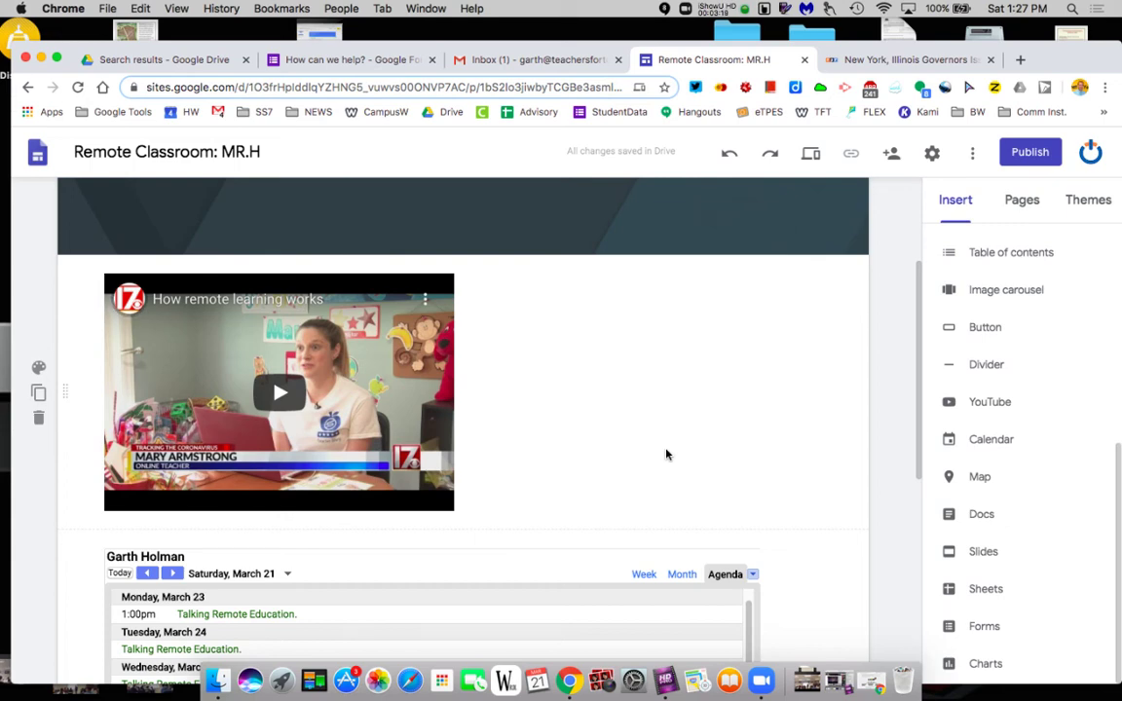
scroll(667, 454, down, 5)
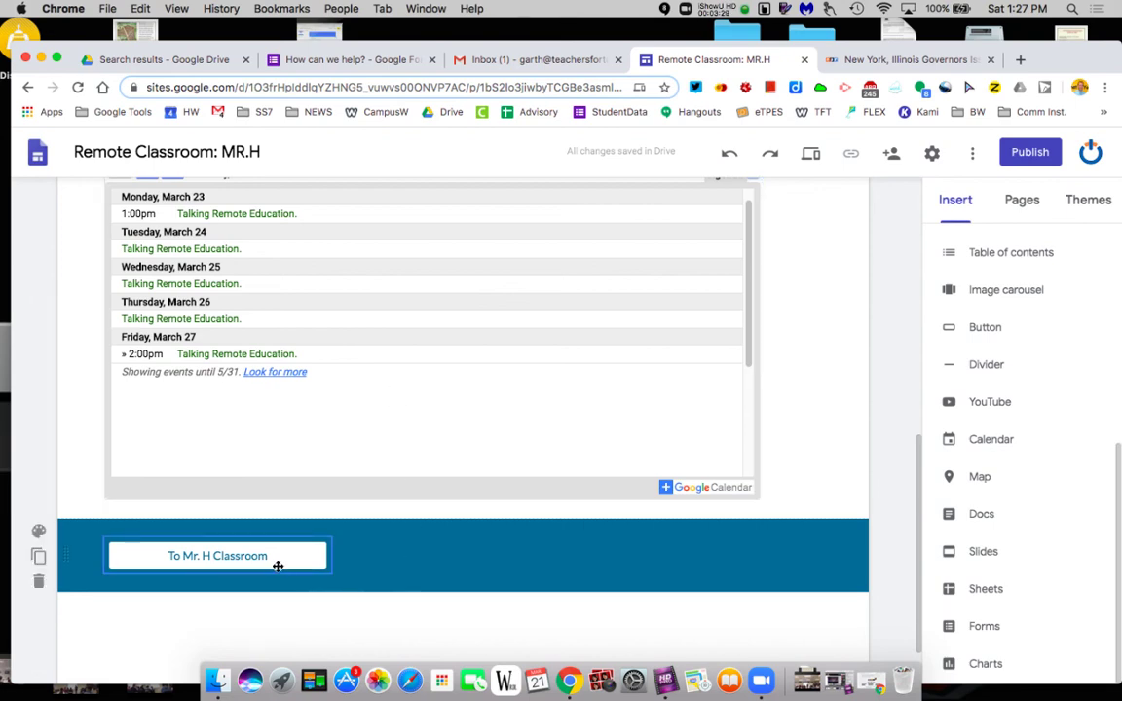
scroll(701, 512, up, 10)
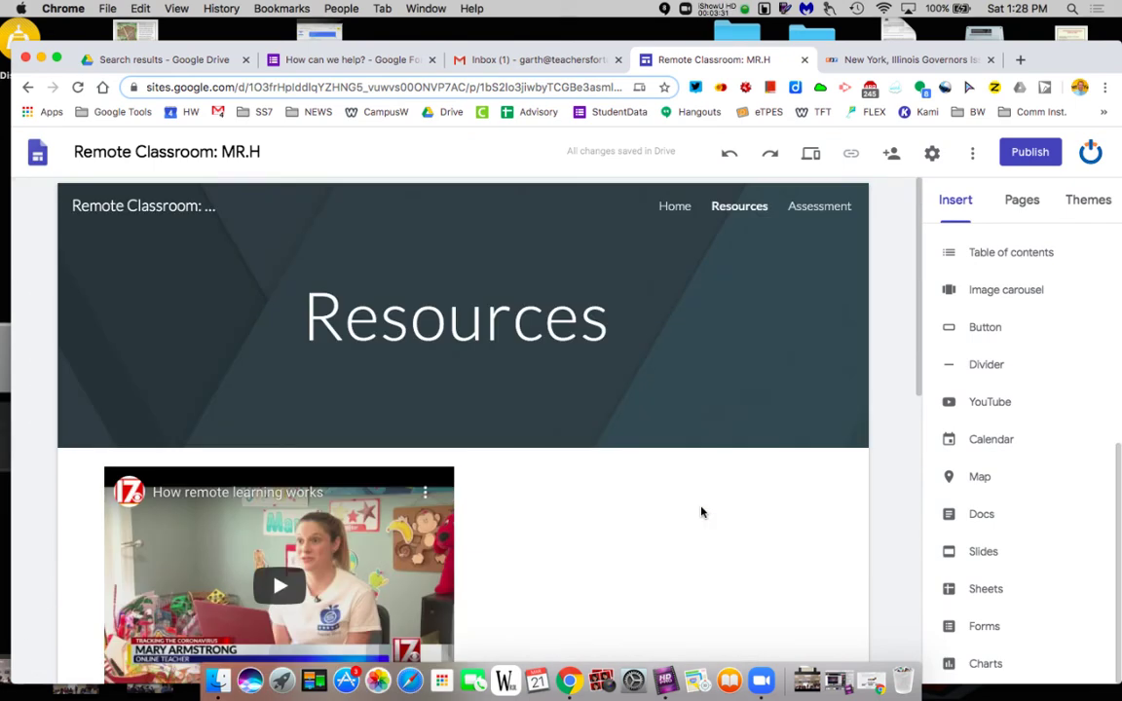
Step: Review the Assessment page's embedded form and try to advance the slide presentation to its next slide
click(812, 207)
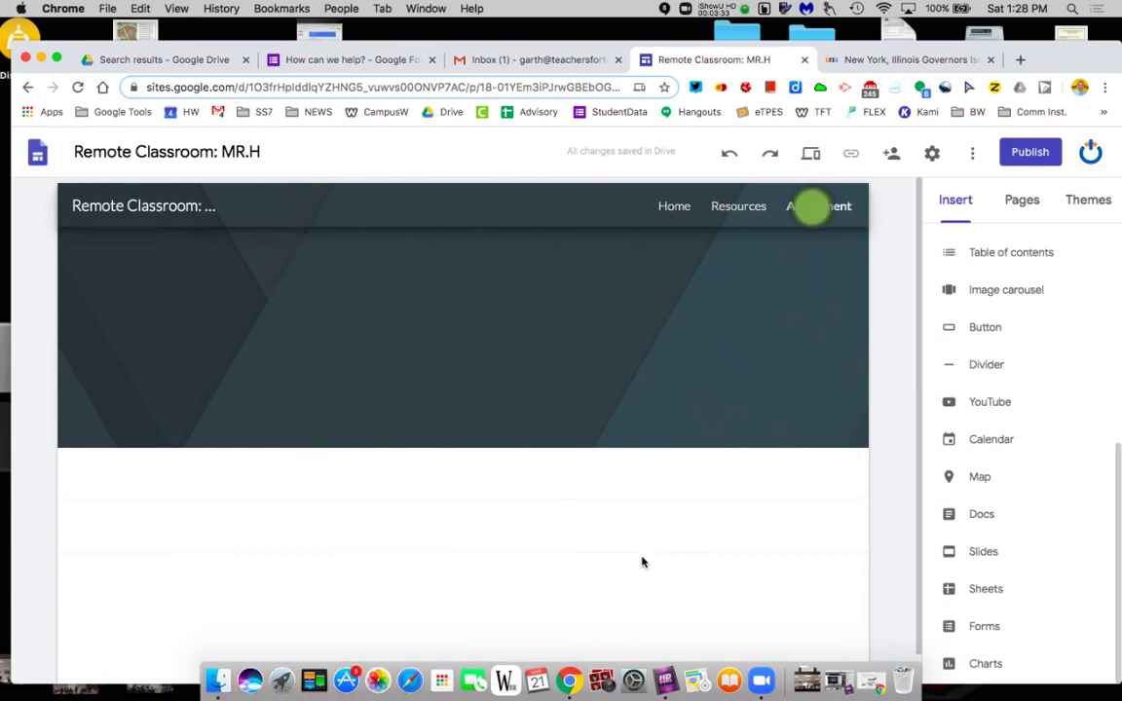
scroll(642, 562, down, 2)
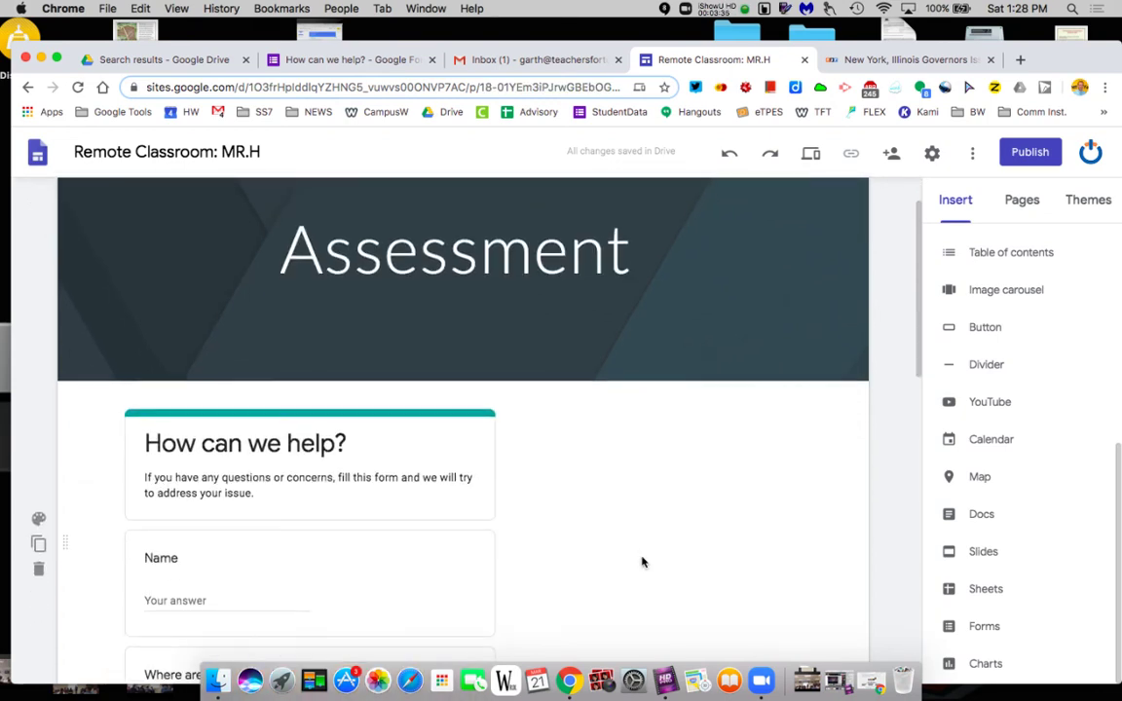
scroll(642, 562, down, 4)
scroll(642, 562, down, 12)
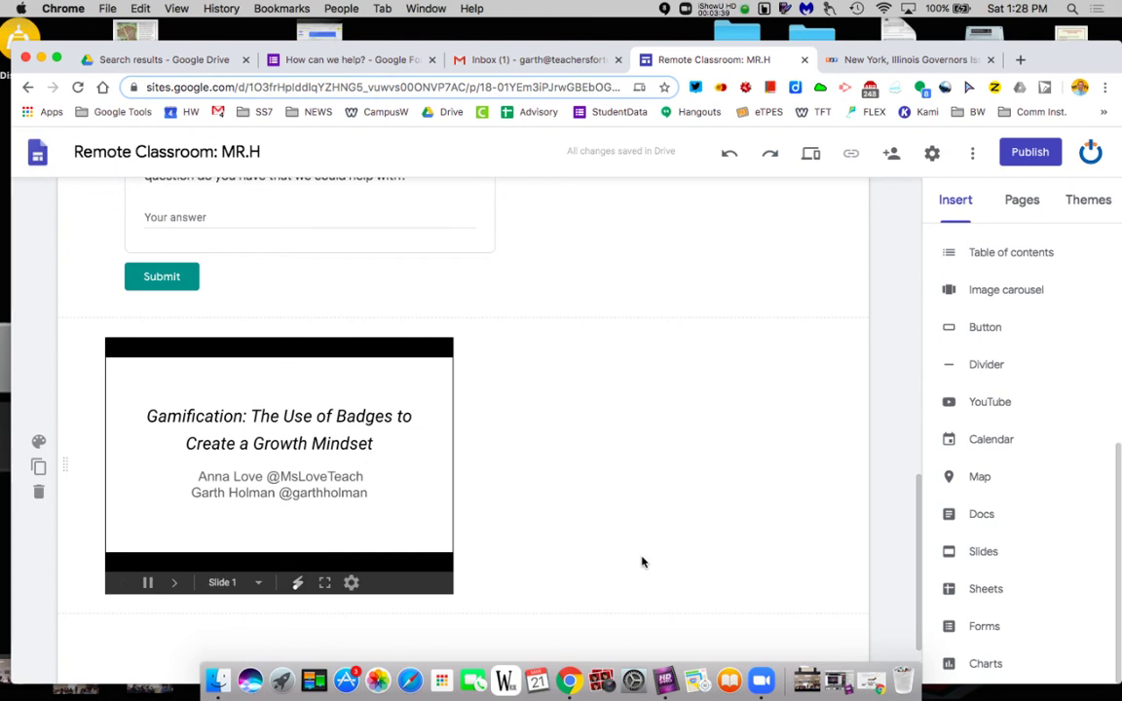
scroll(642, 562, down, 1)
click(177, 574)
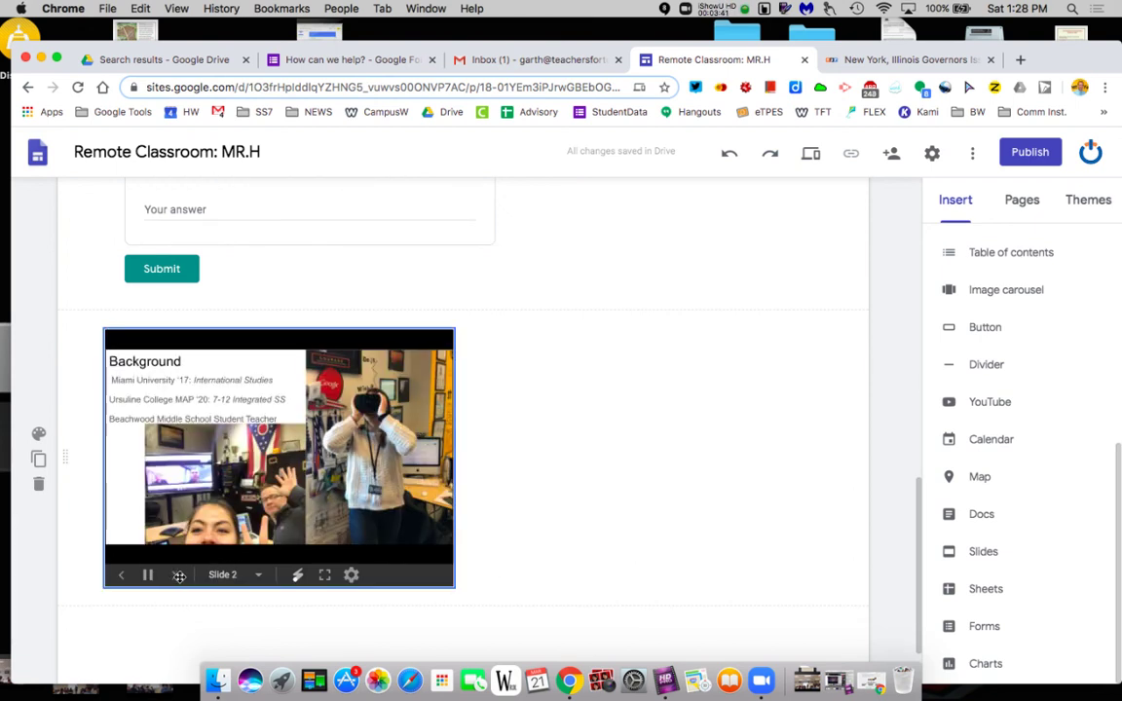